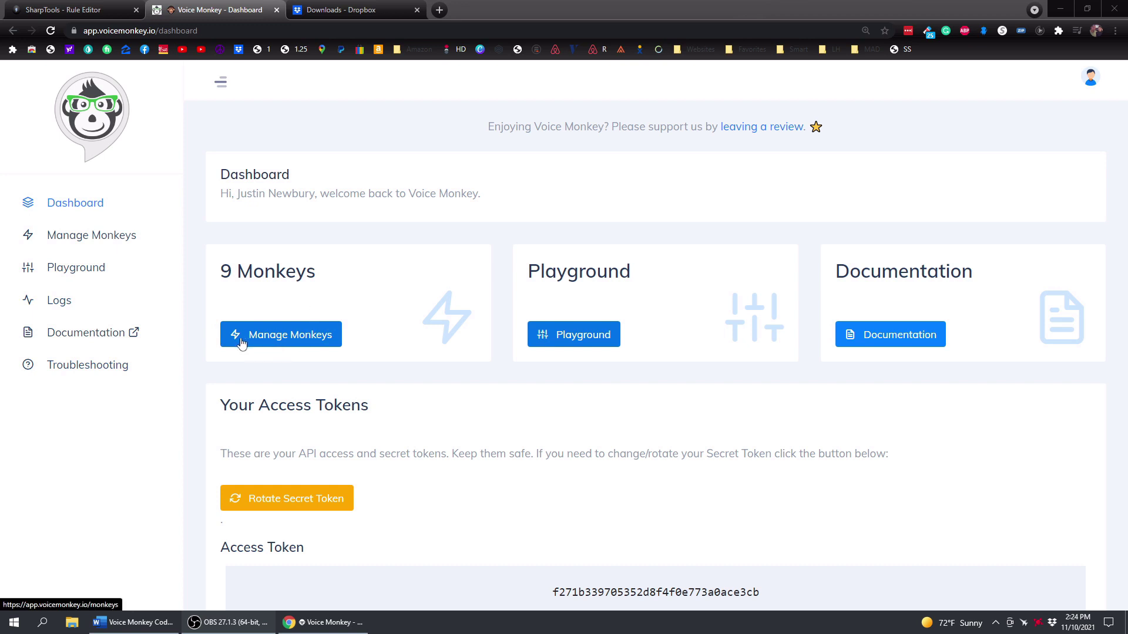
# Test-fire the VM Office monkey from the Manage Monkeys list
pyautogui.click(292, 339)
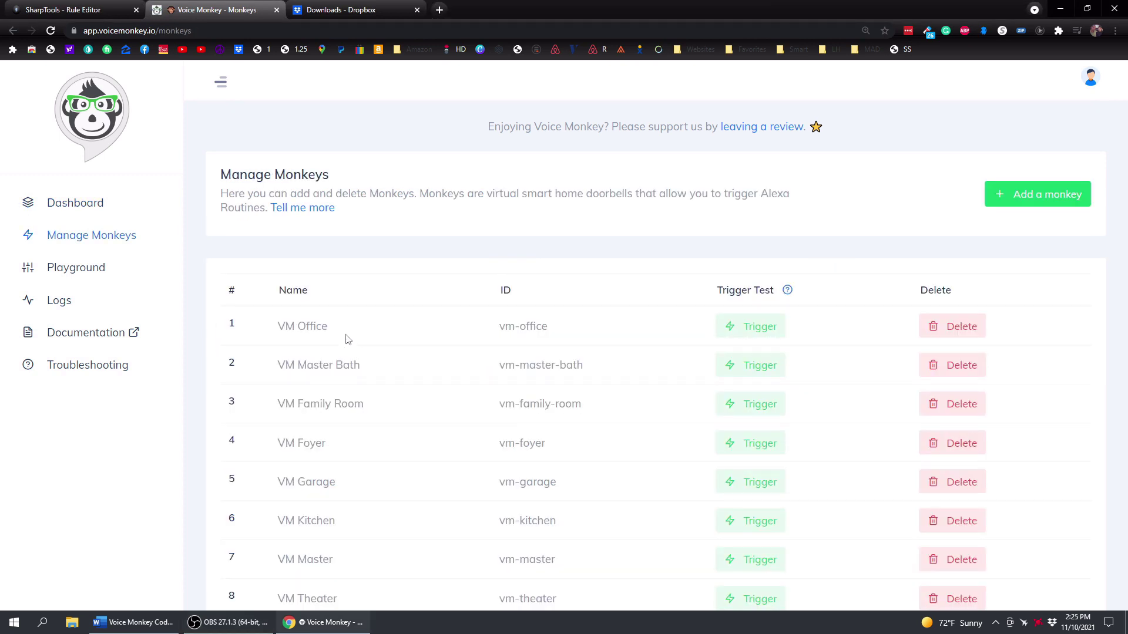
pyautogui.scroll(-2, 371, 334)
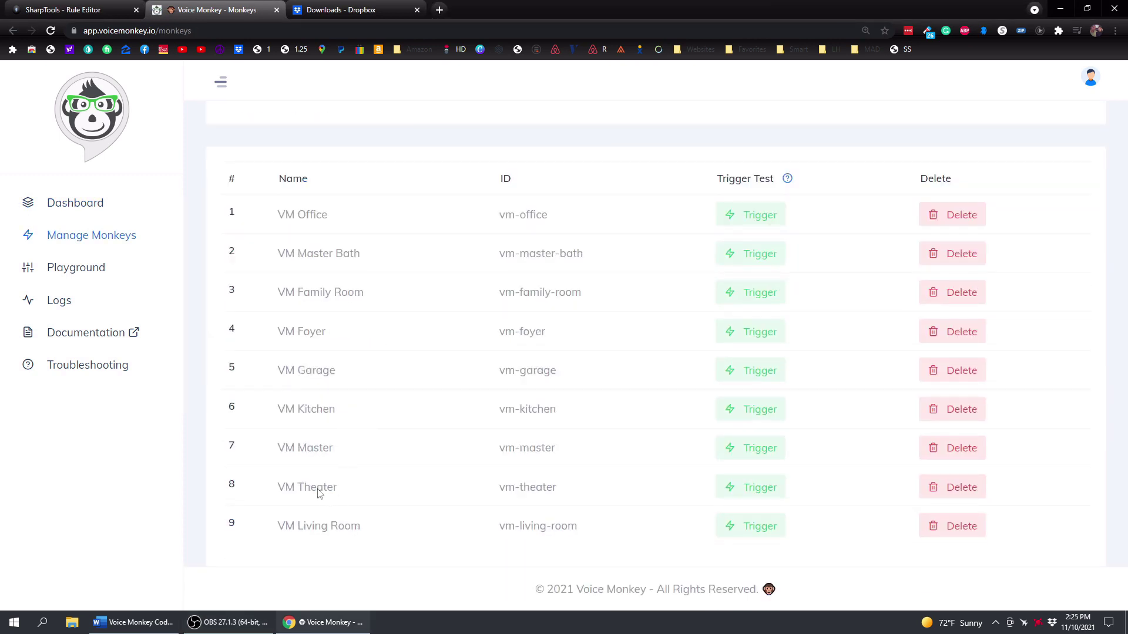
pyautogui.scroll(2, 320, 464)
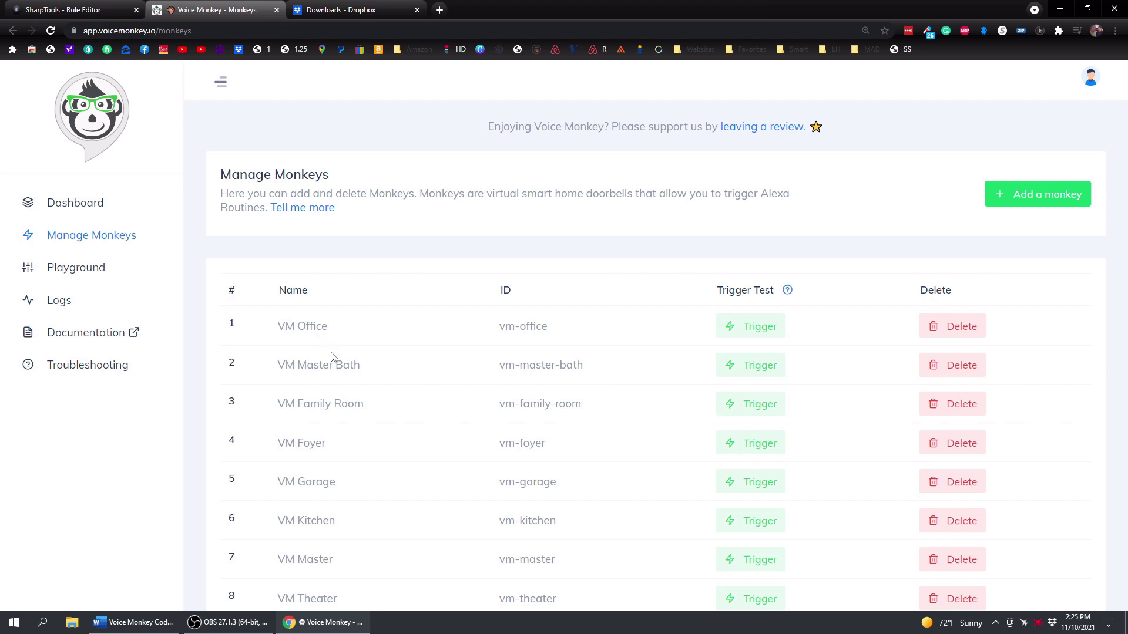
pyautogui.click(760, 333)
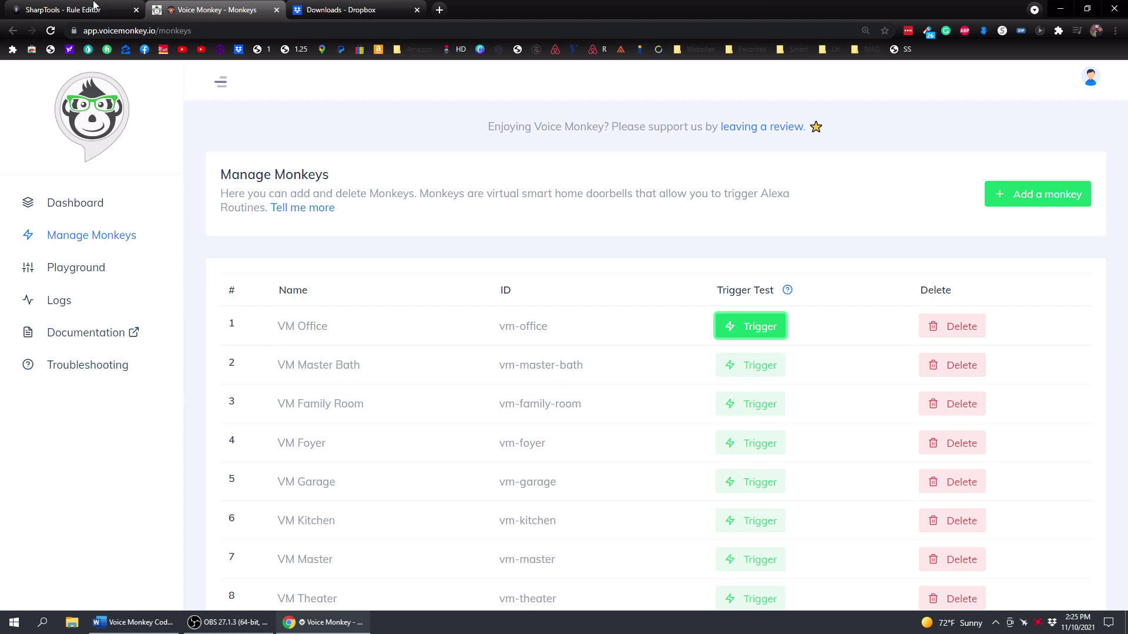
# Open the Voice Monkey Playground and scroll through its parameters and generated API URL
pyautogui.click(92, 270)
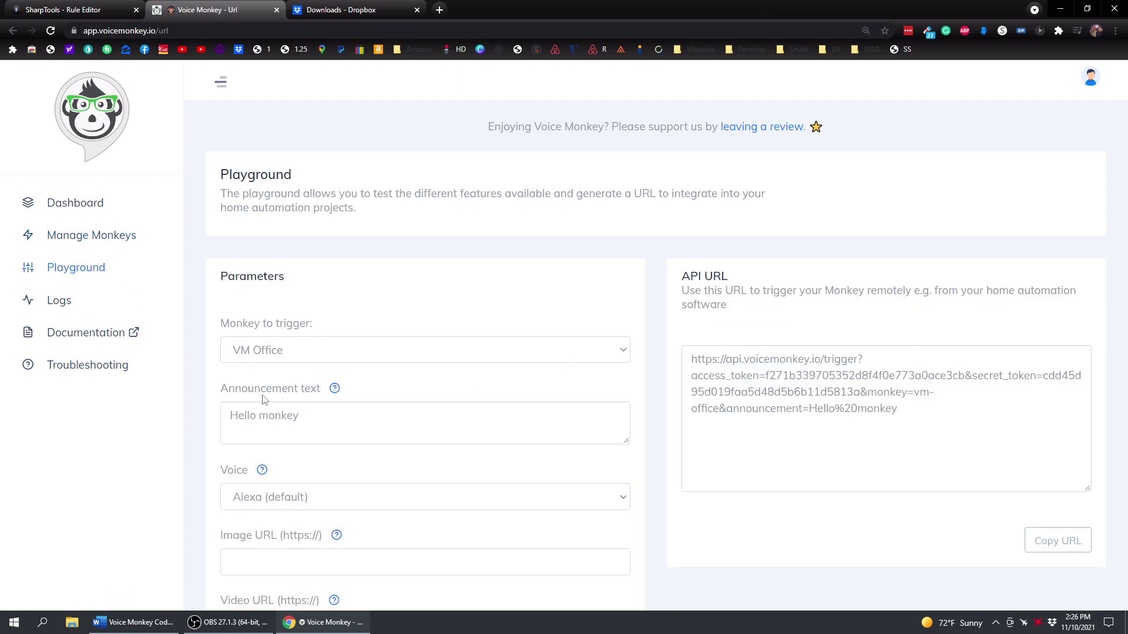
pyautogui.scroll(-3, 294, 367)
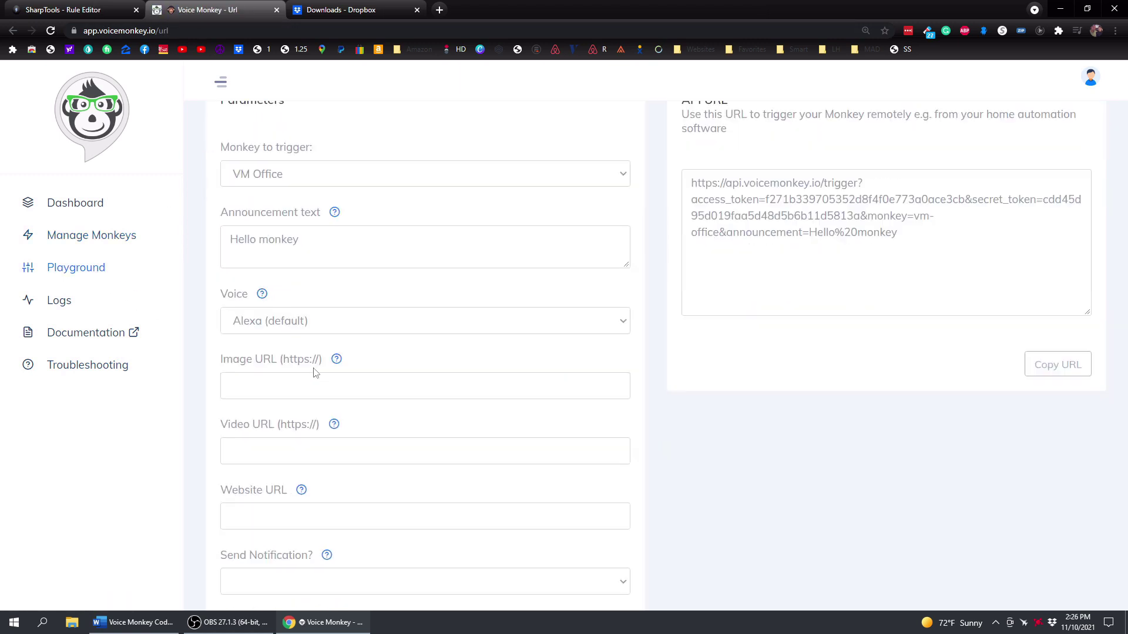
pyautogui.scroll(-1, 335, 422)
pyautogui.scroll(1, 323, 447)
pyautogui.click(363, 13)
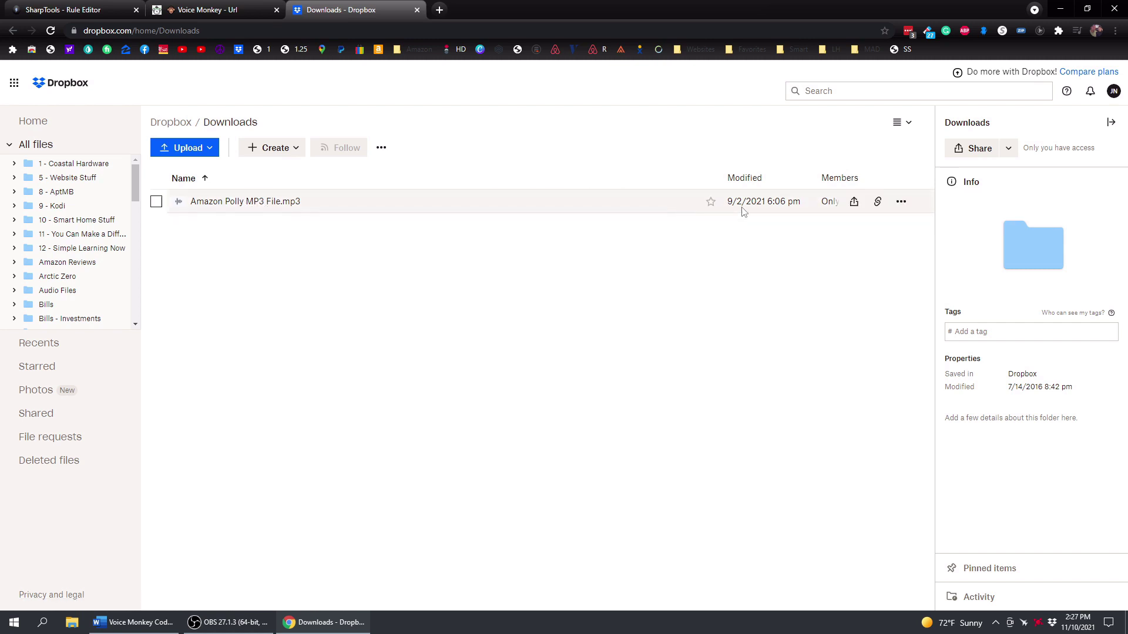
# Copy a view-only share link for Amazon Polly MP3 File.mp3, then open a blank tab
pyautogui.click(853, 203)
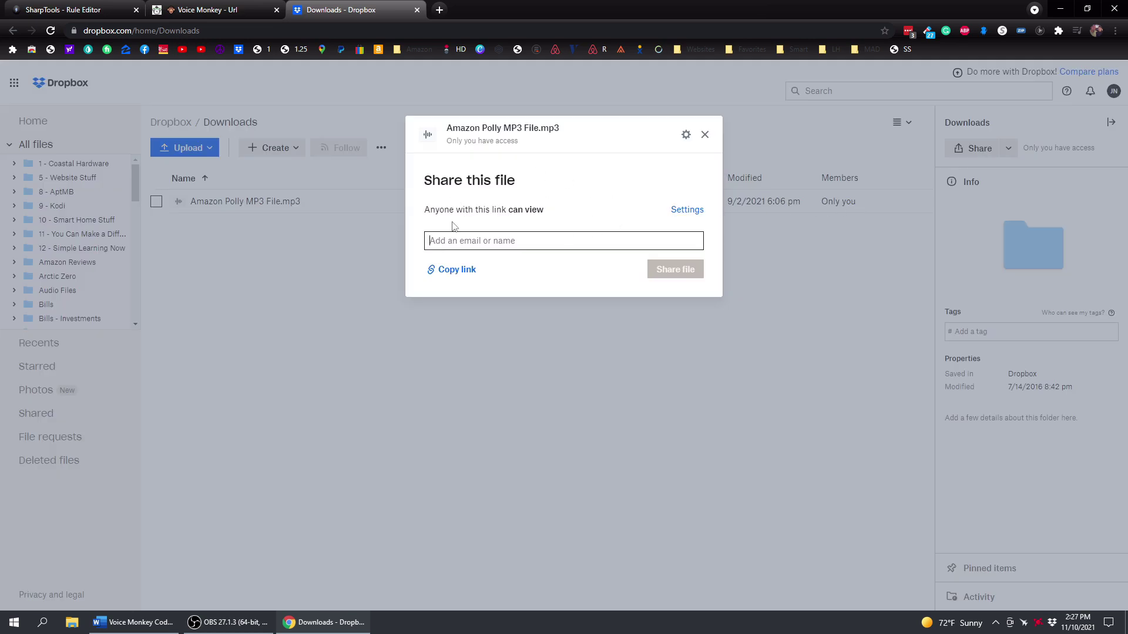
pyautogui.click(455, 270)
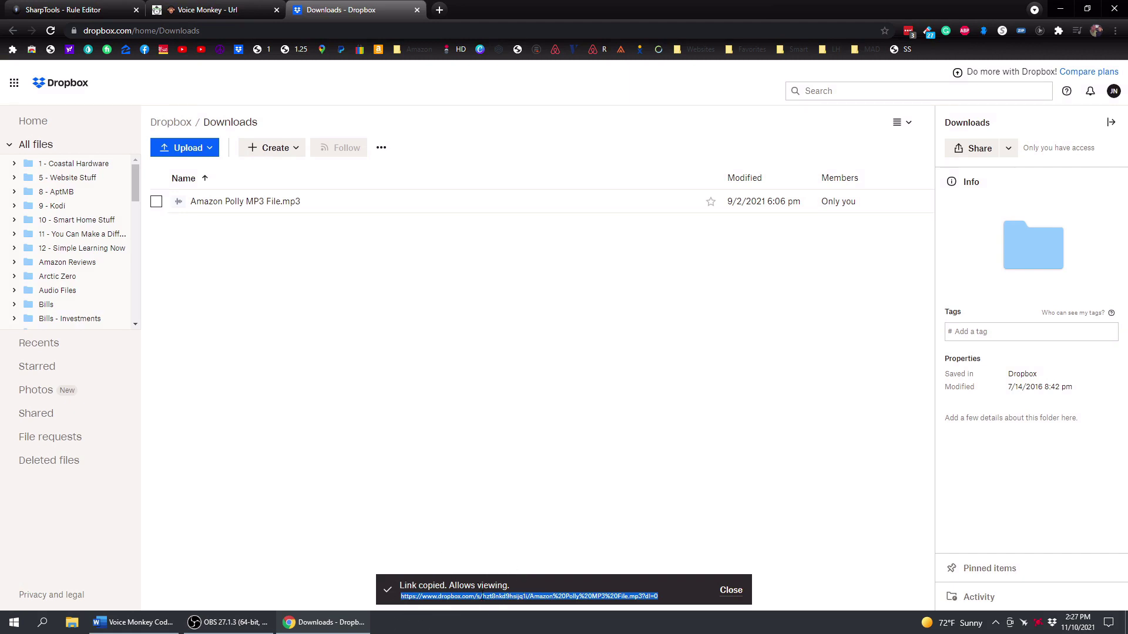
pyautogui.click(439, 10)
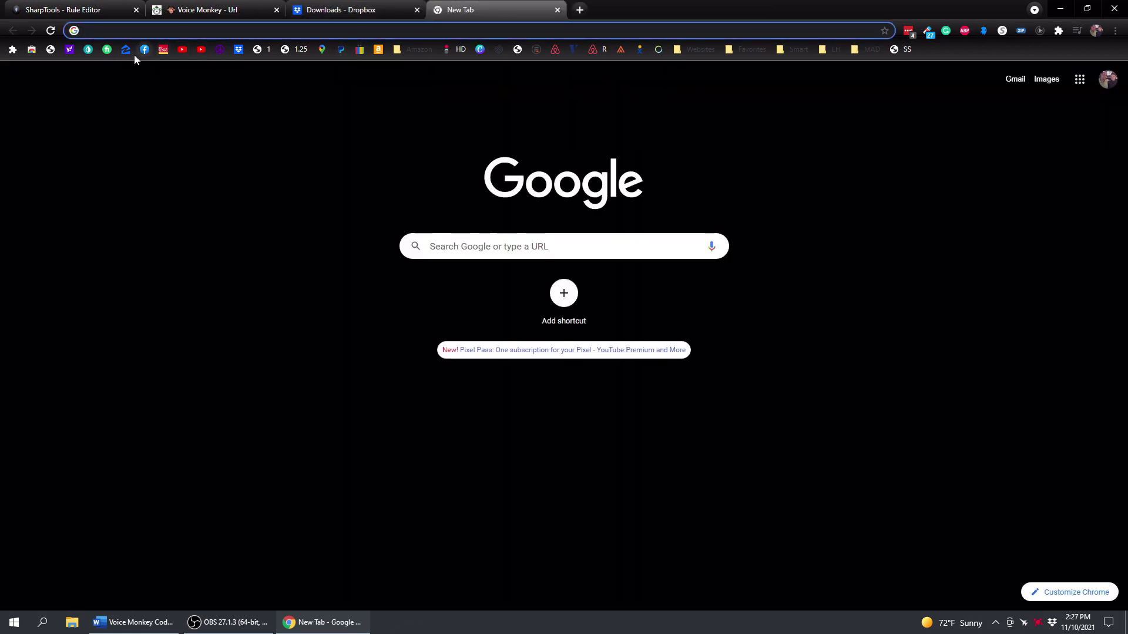
# Load the pasted Dropbox link and play the 10-second Amazon Polly MP3 clip
pyautogui.hotkey('ctrl', 'v')
pyautogui.press('Return')
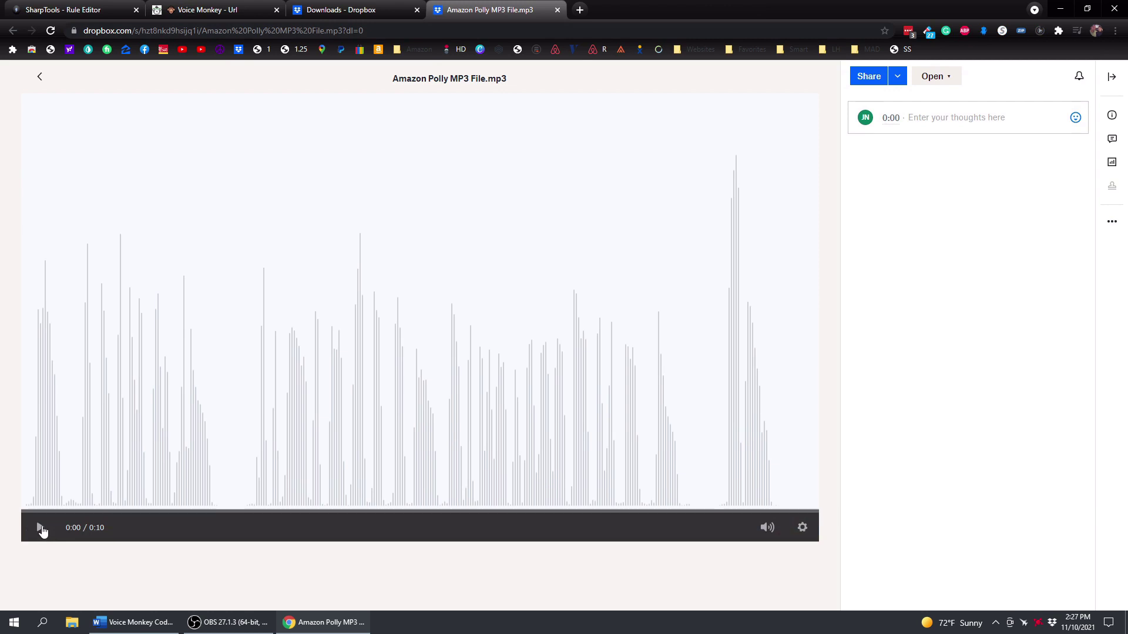
pyautogui.click(41, 528)
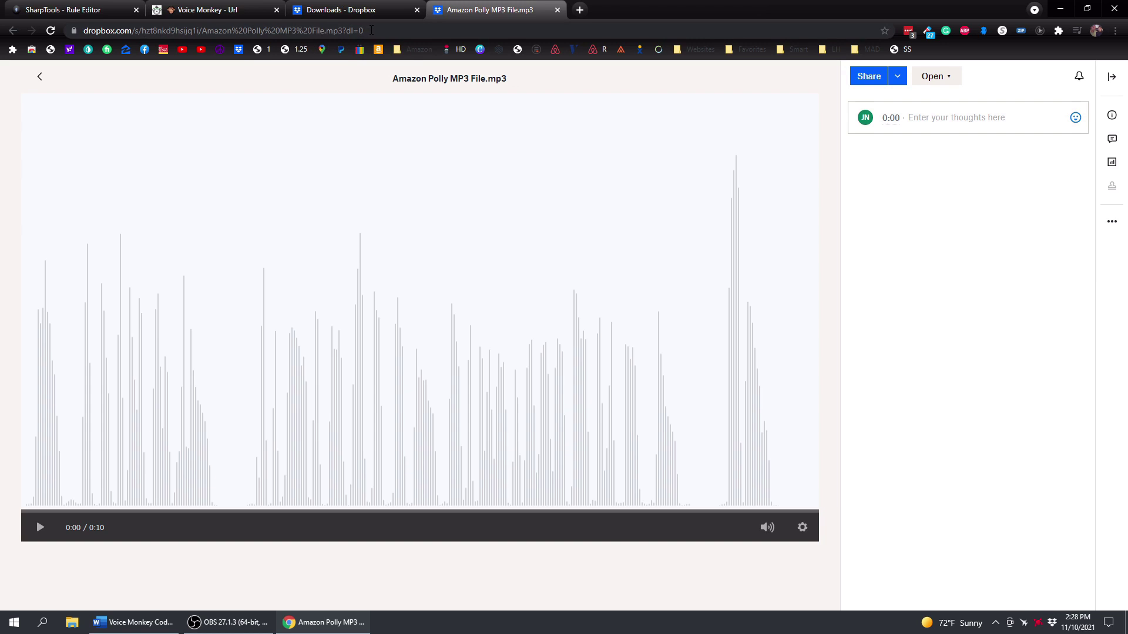
pyautogui.hotkey('alt', 'Tab')
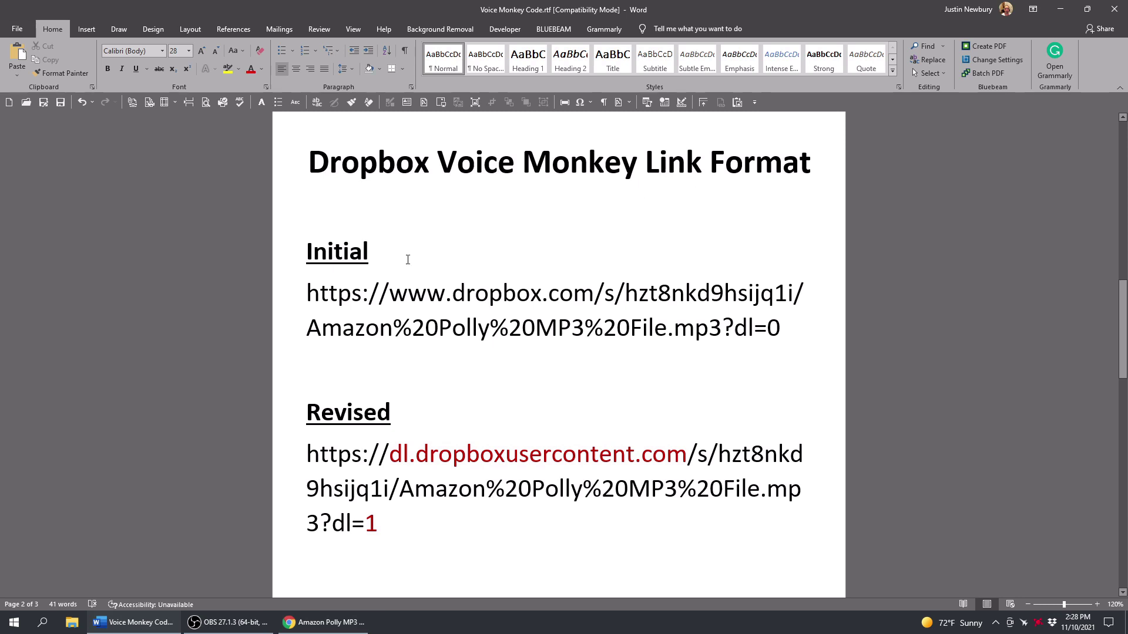
pyautogui.moveTo(314, 292); pyautogui.dragTo(434, 393)
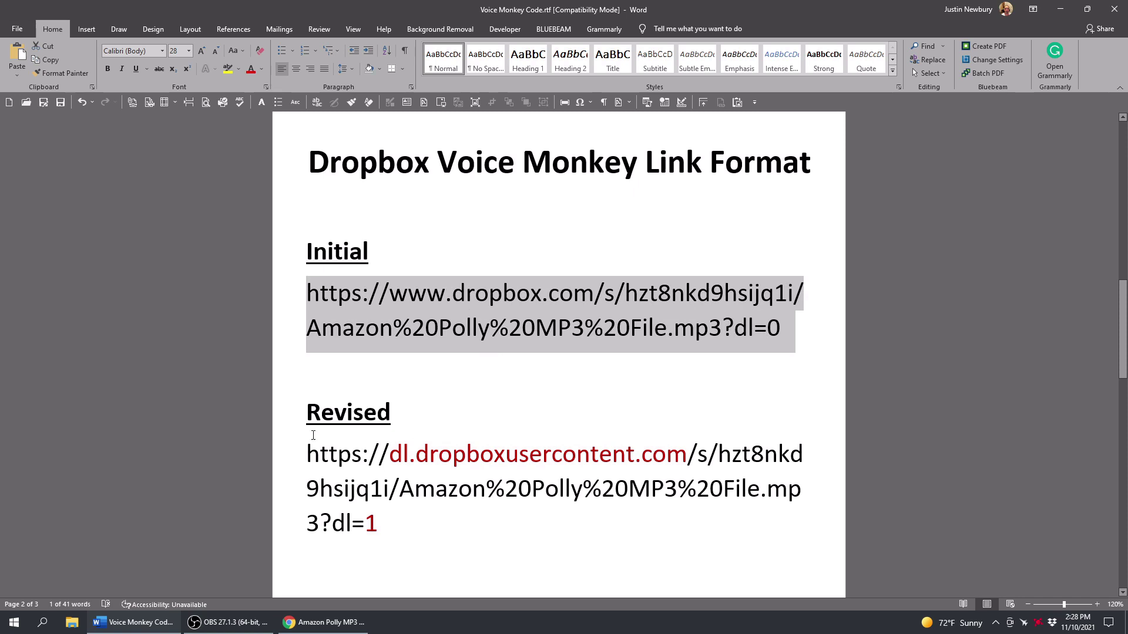
pyautogui.moveTo(309, 461); pyautogui.dragTo(466, 515)
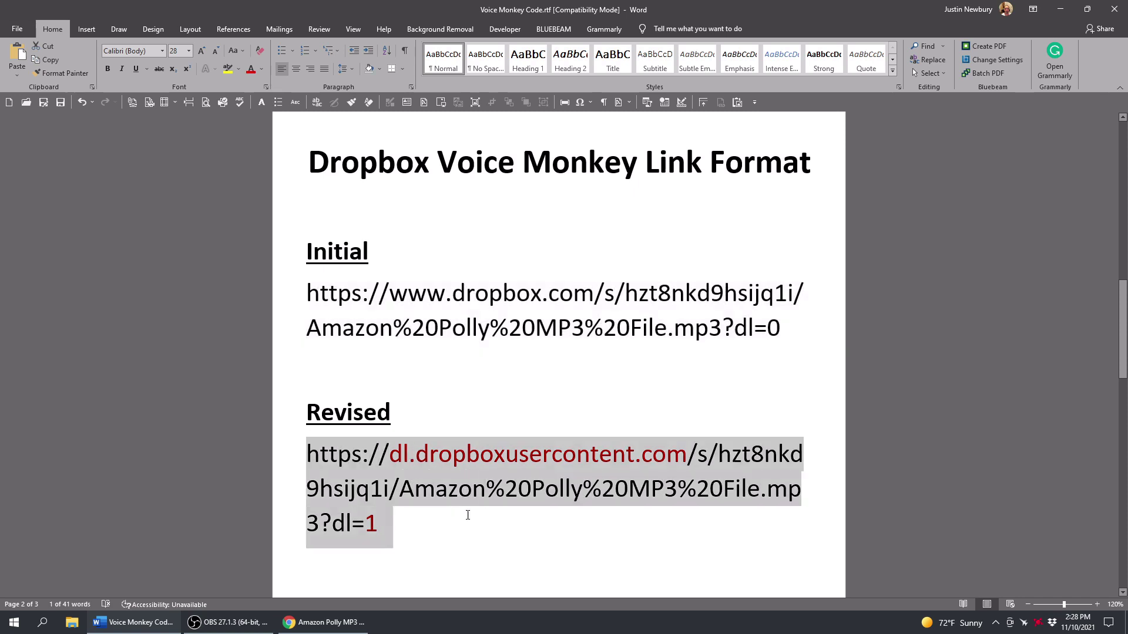
pyautogui.click(411, 432)
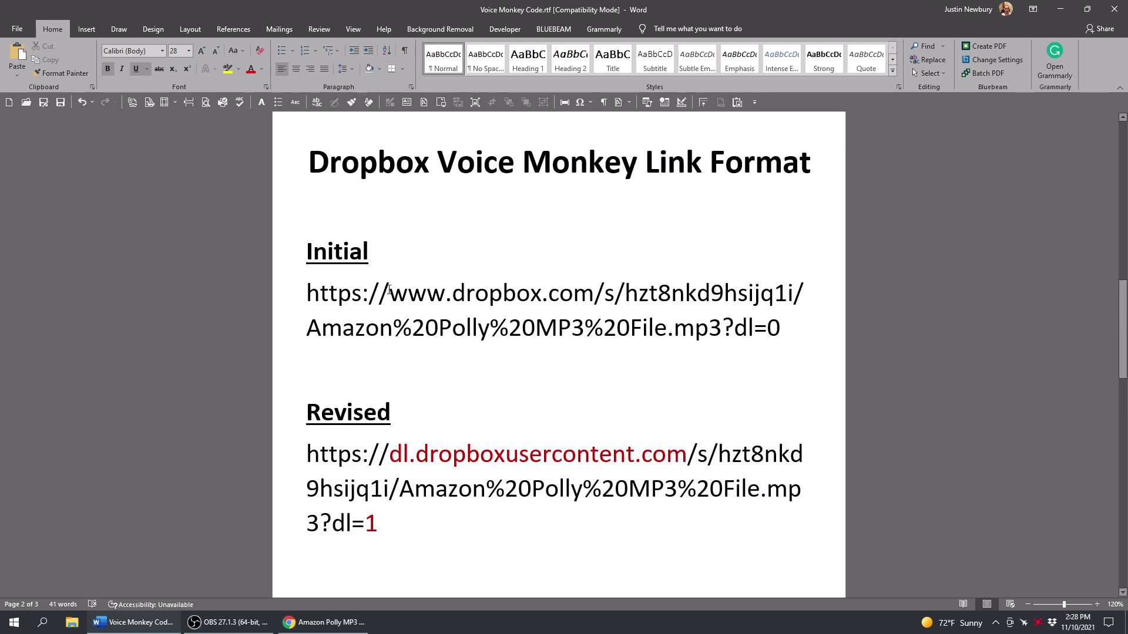
pyautogui.moveTo(388, 294); pyautogui.dragTo(593, 297)
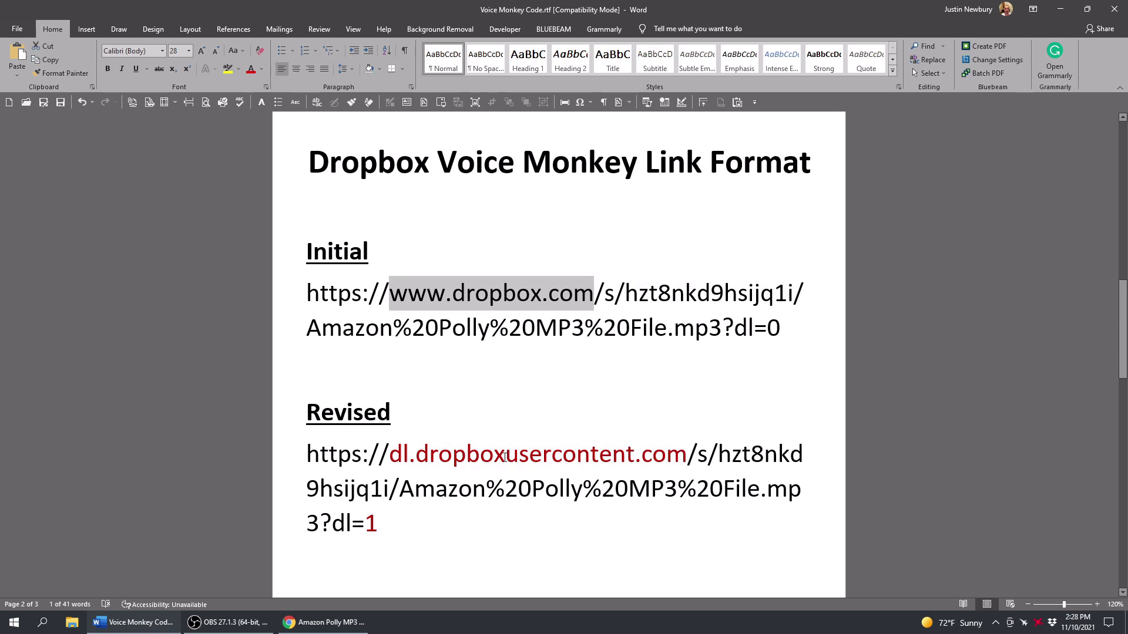
pyautogui.moveTo(398, 451); pyautogui.dragTo(463, 452)
pyautogui.click(395, 452)
pyautogui.moveTo(395, 452); pyautogui.dragTo(500, 451)
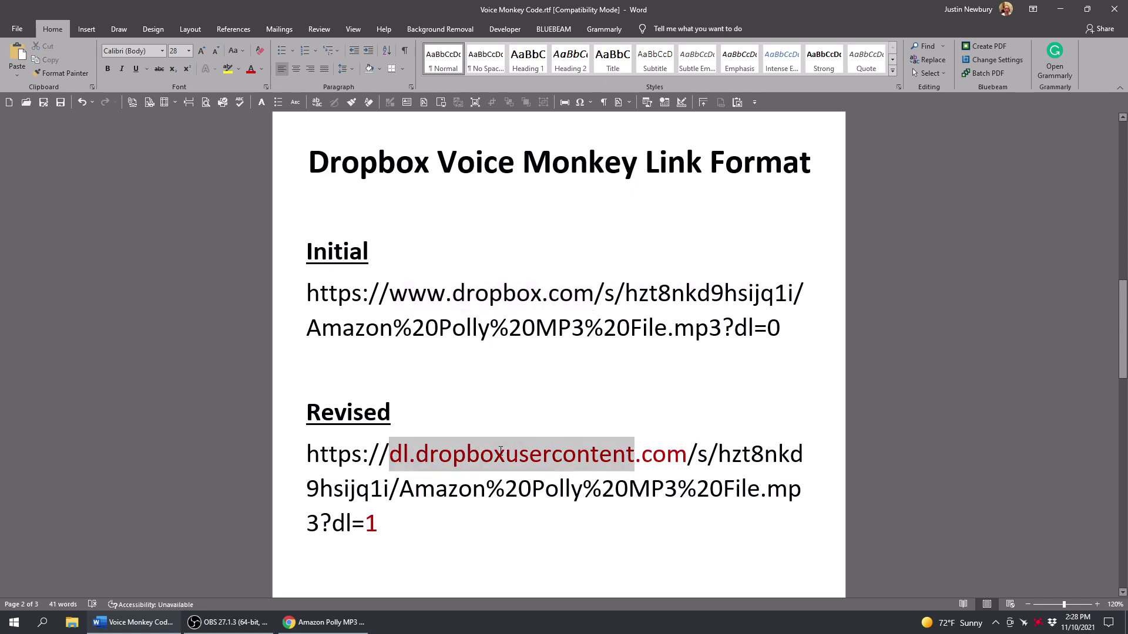
pyautogui.moveTo(611, 450); pyautogui.dragTo(686, 452)
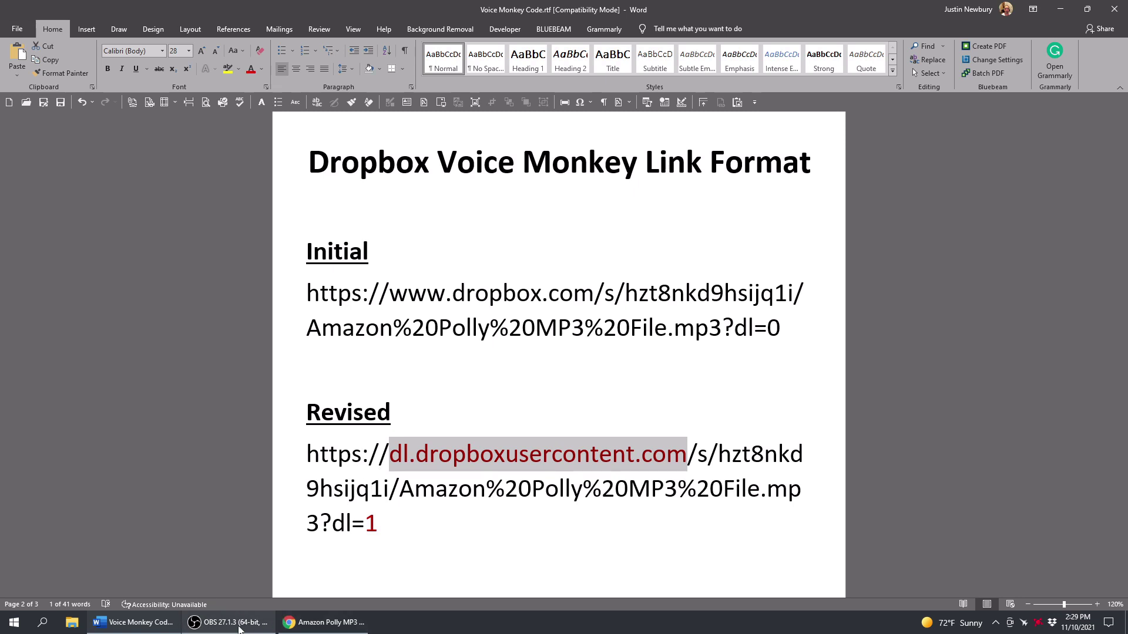
# Highlight the dl=0 ending of the Initial link against dl=1 in the Revised link
pyautogui.moveTo(239, 628)
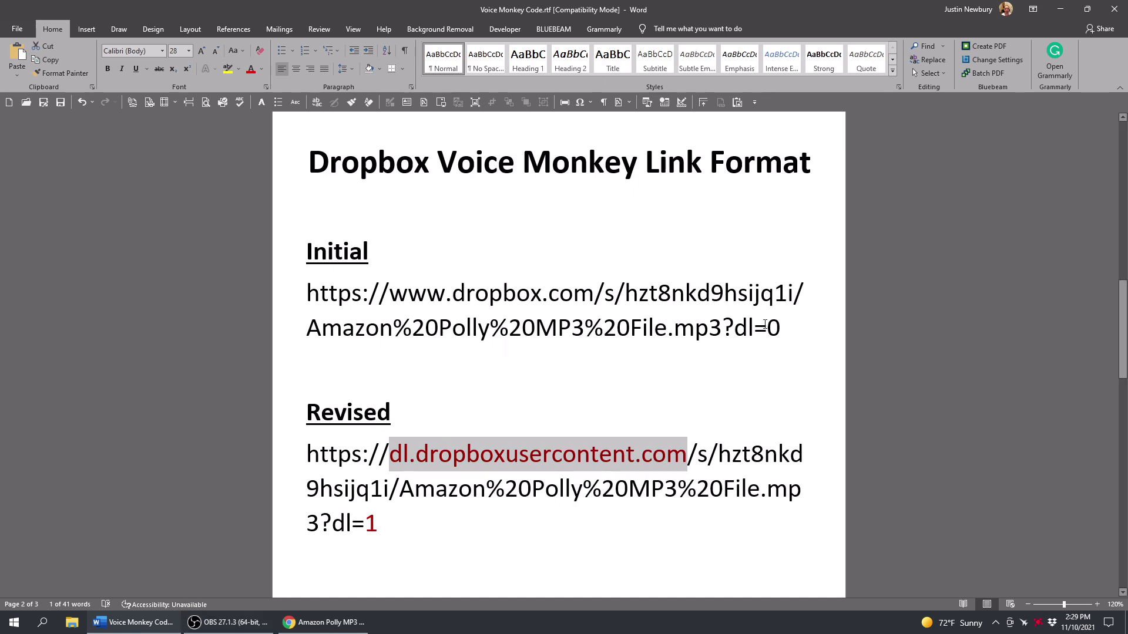
pyautogui.moveTo(764, 326); pyautogui.dragTo(781, 329)
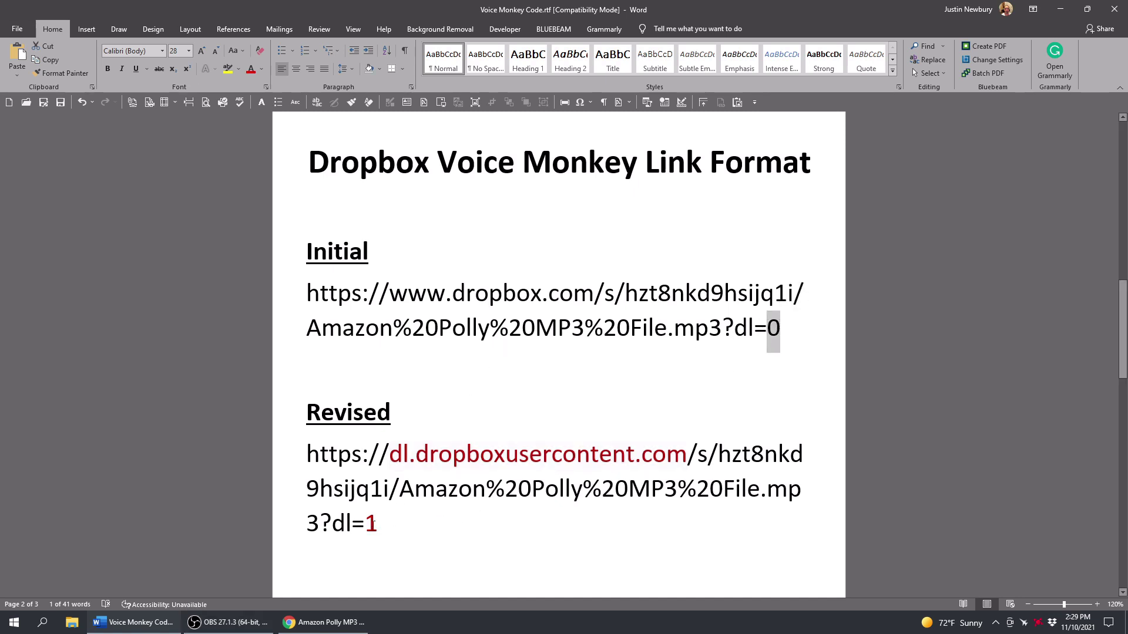
pyautogui.moveTo(361, 523); pyautogui.dragTo(379, 524)
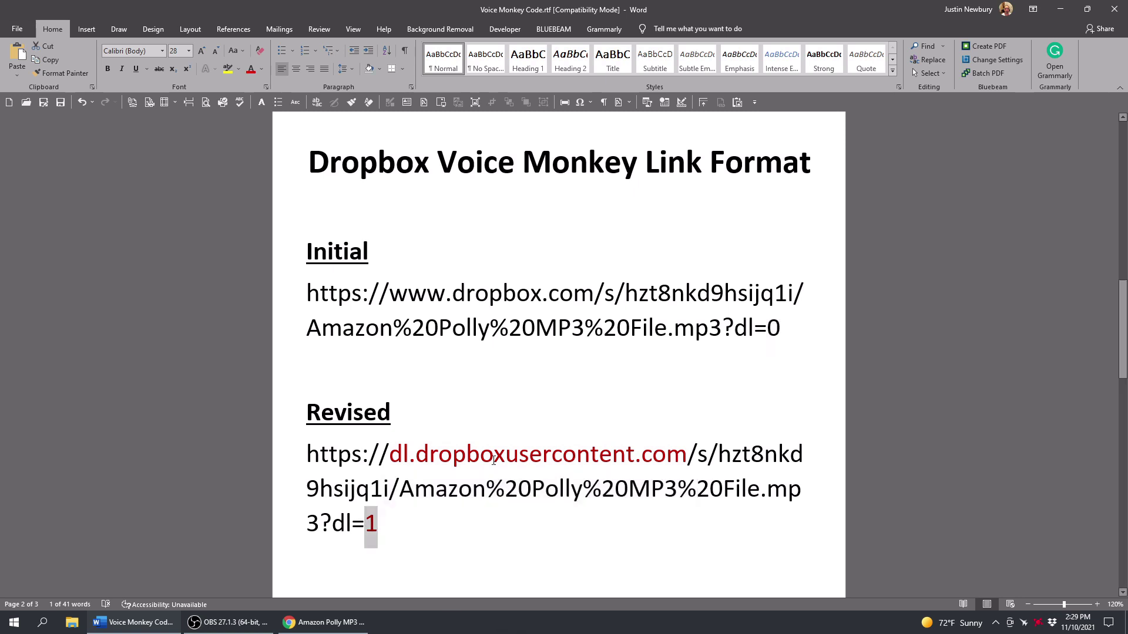
pyautogui.moveTo(305, 447); pyautogui.dragTo(401, 523)
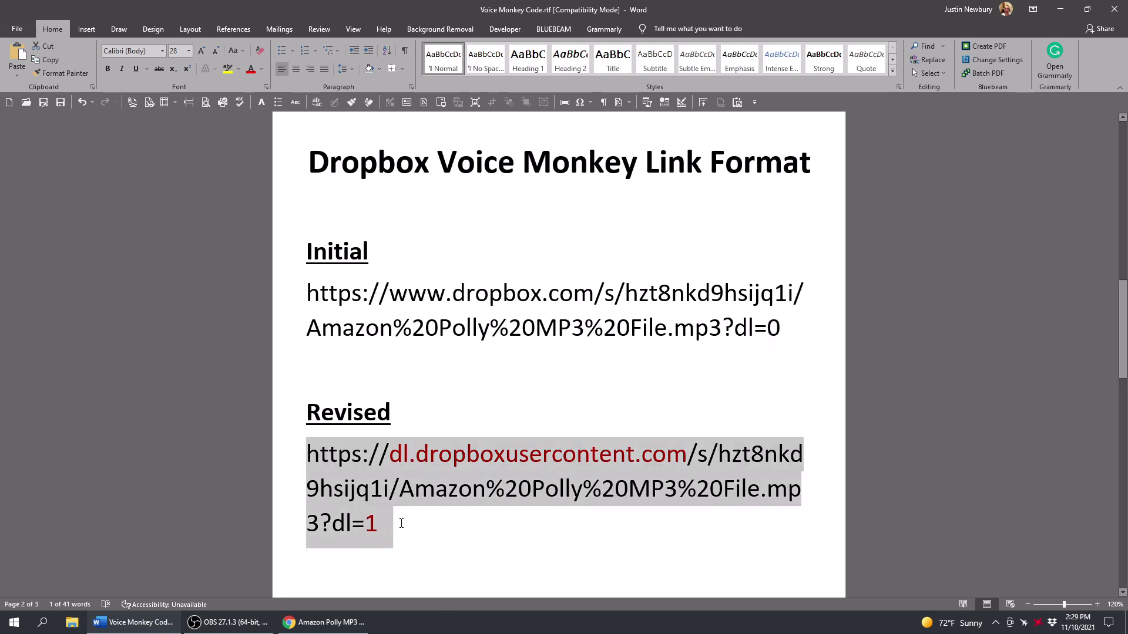
pyautogui.click(404, 412)
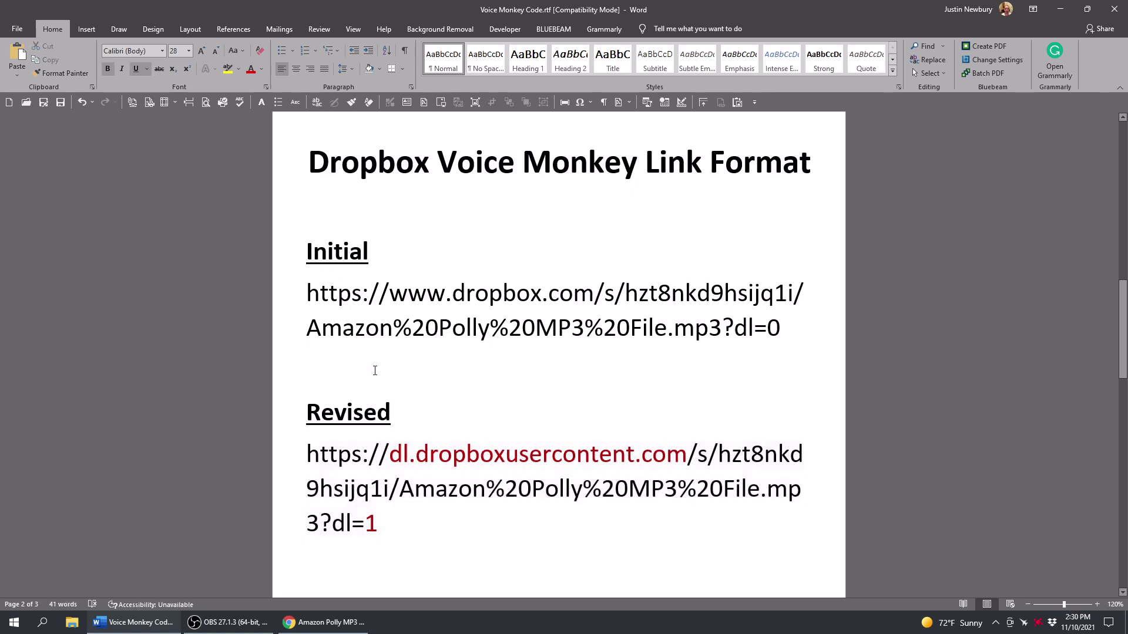
# Select the full Voice Monkey POST URL paragraph under SharpTools Set-Up and review the JSON payload
pyautogui.scroll(-8, 381, 364)
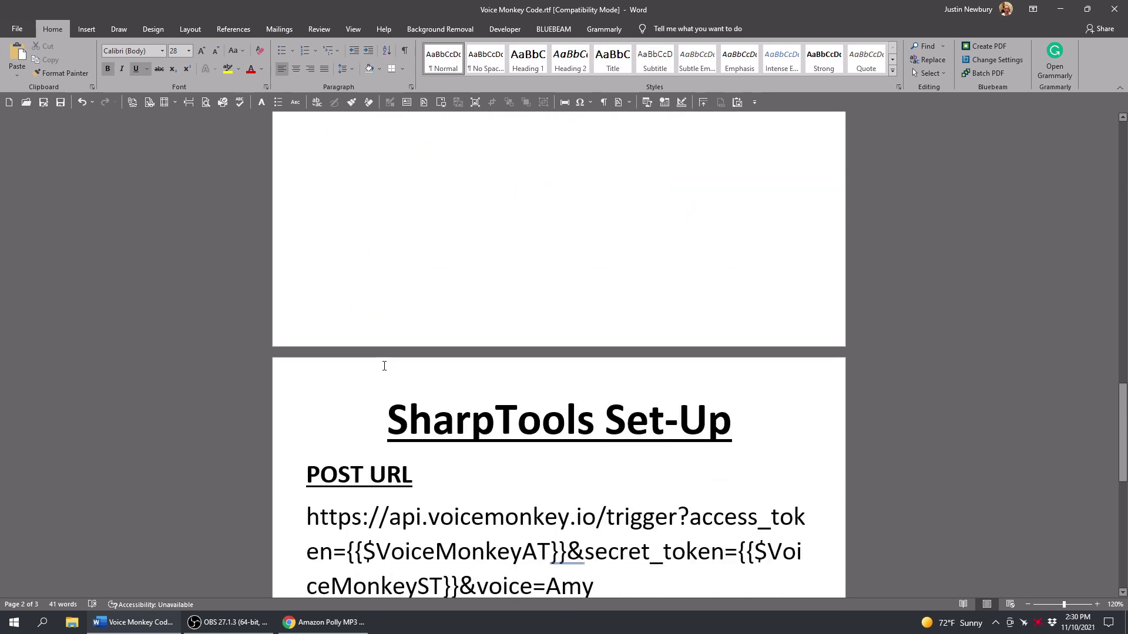
pyautogui.scroll(-5, 384, 365)
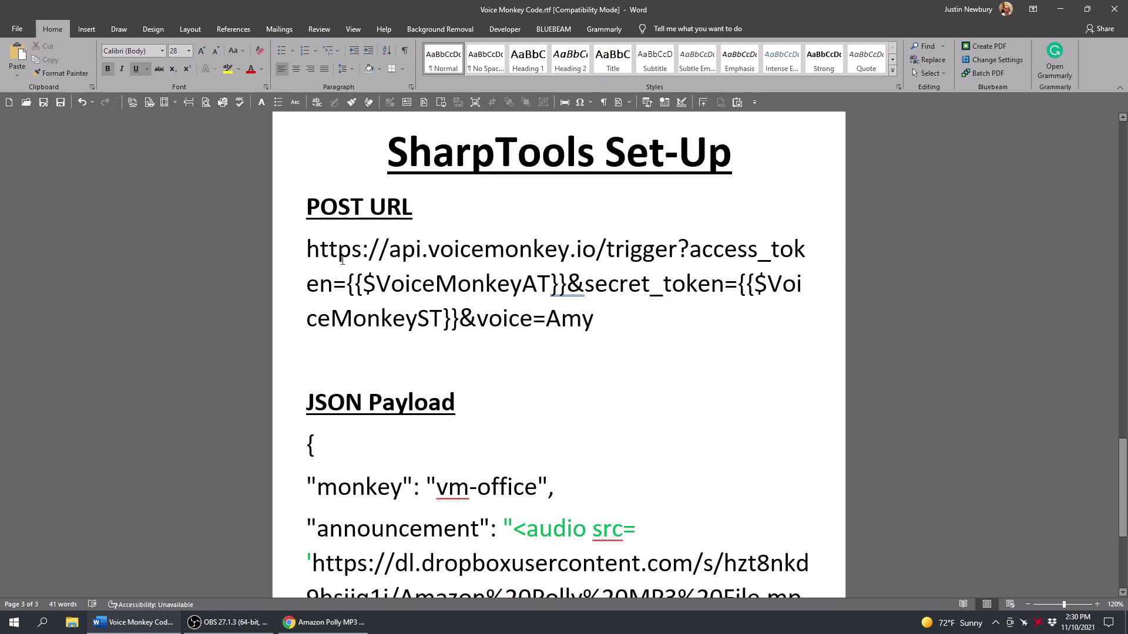
pyautogui.moveTo(307, 258); pyautogui.dragTo(562, 313)
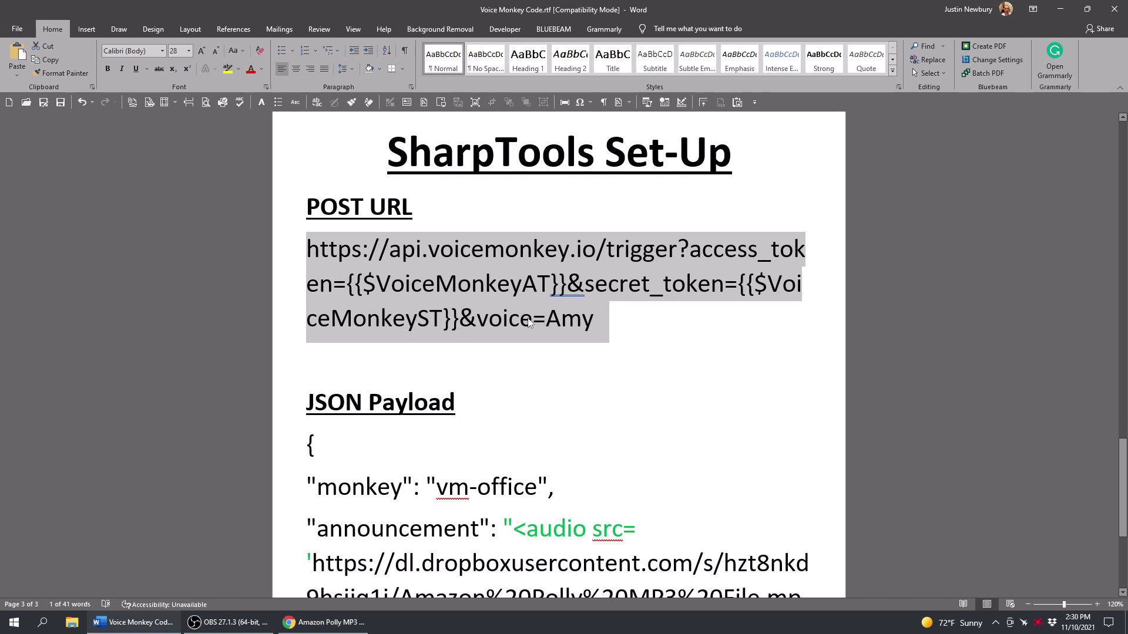
pyautogui.scroll(-3, 511, 330)
pyautogui.scroll(-1, 483, 329)
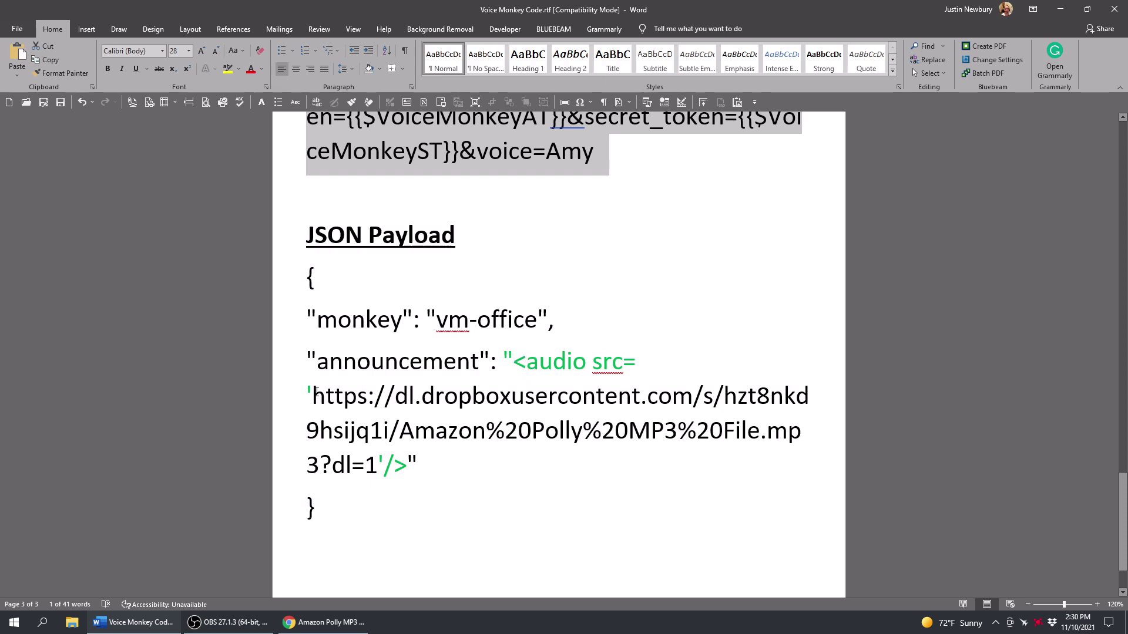
pyautogui.scroll(5, 417, 400)
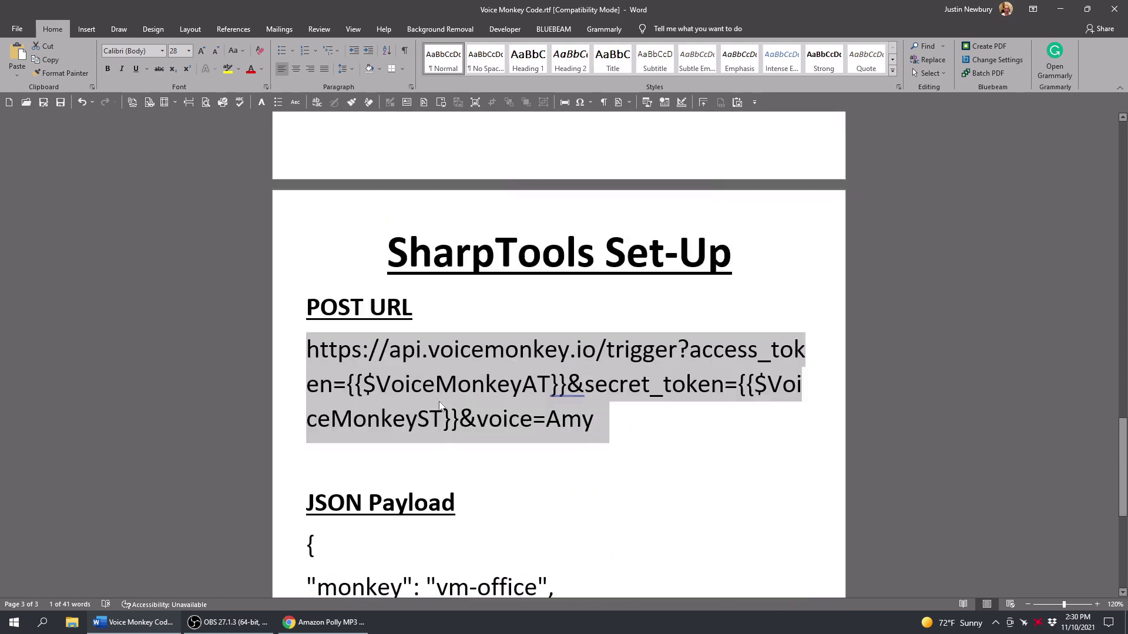
pyautogui.scroll(3, 440, 400)
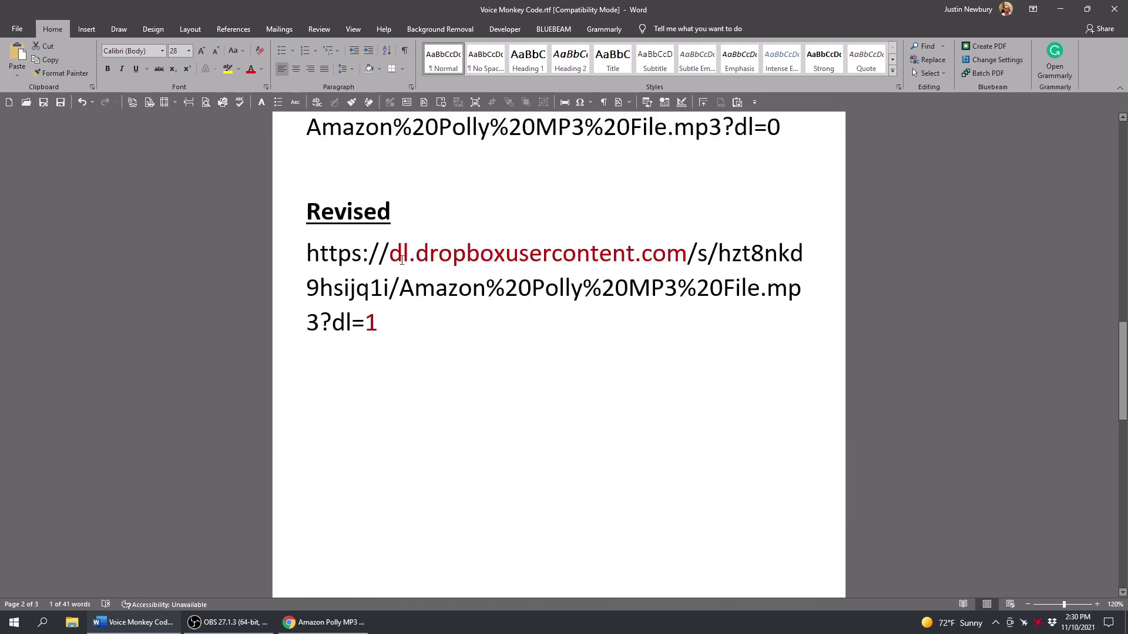
pyautogui.scroll(-10, 372, 266)
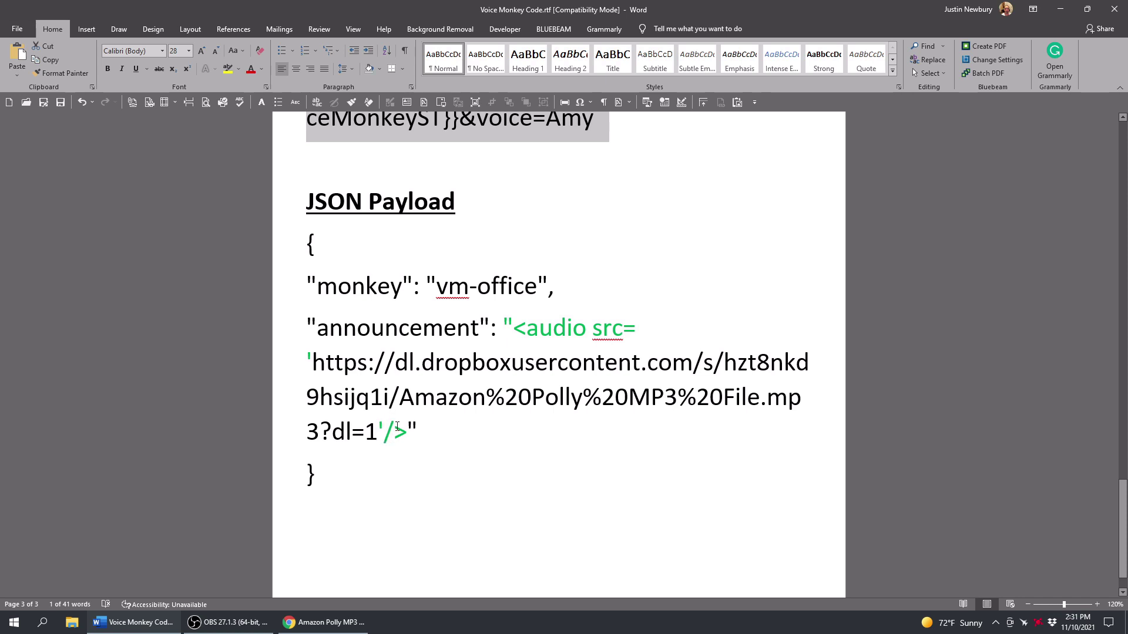
pyautogui.scroll(2, 394, 433)
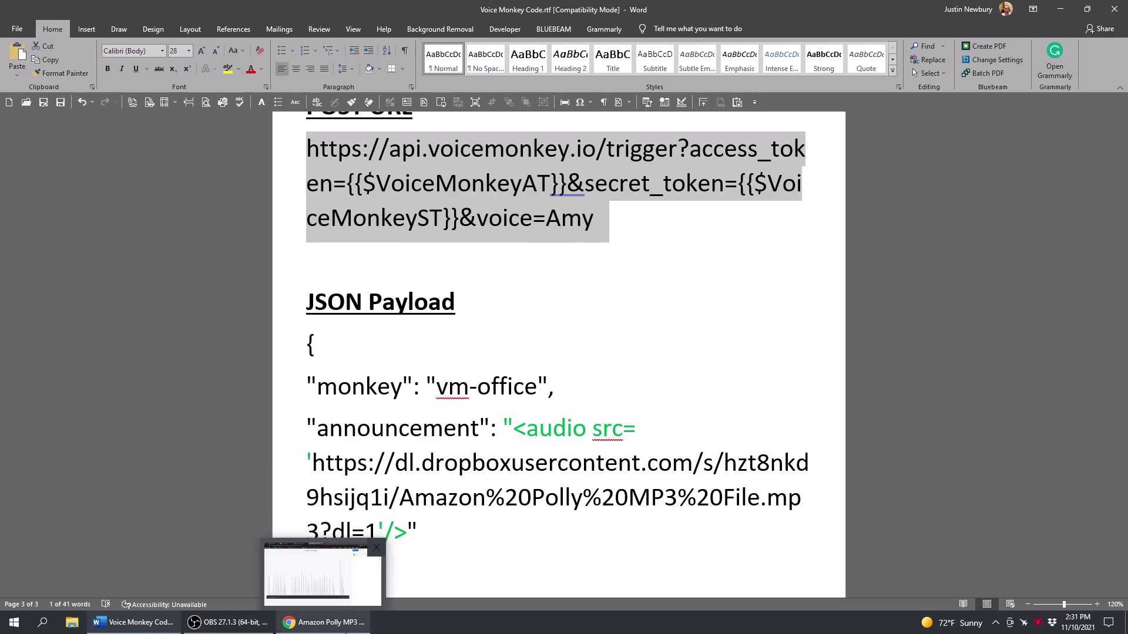
pyautogui.click(322, 622)
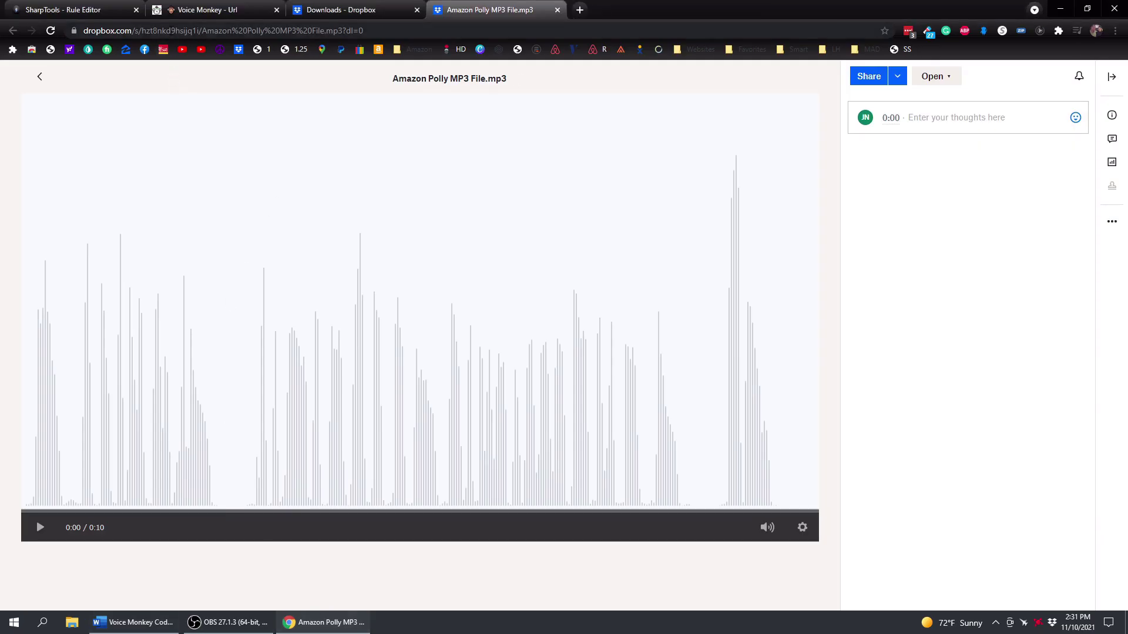
# Review the Test Rule's existing Action - Http card posting the Dropbox audio payload to vm-office
pyautogui.click(109, 12)
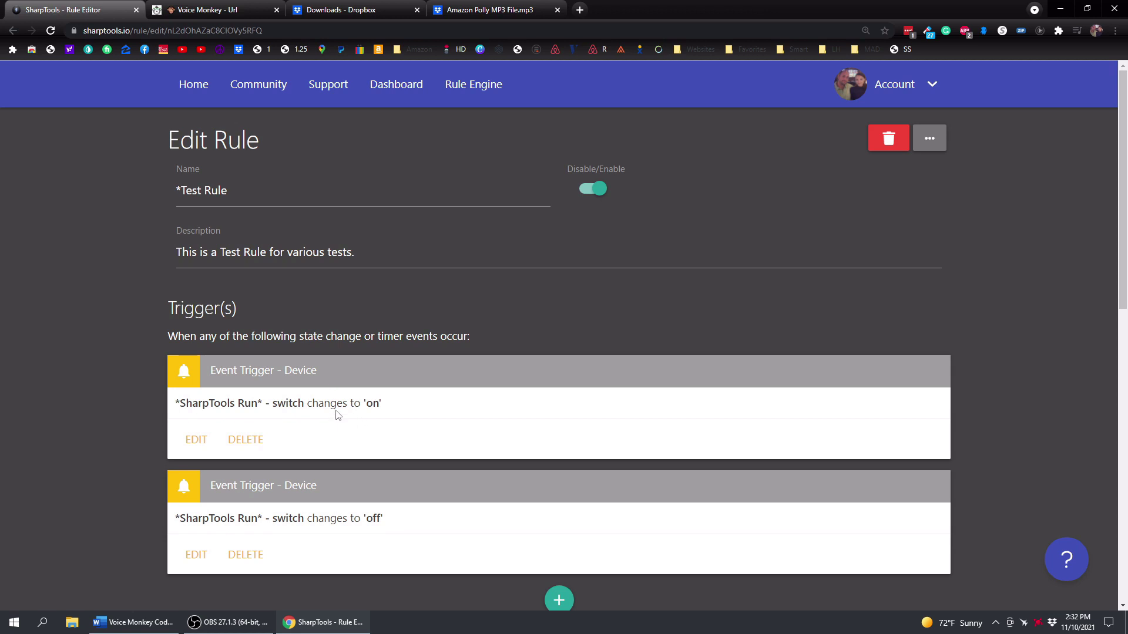
pyautogui.scroll(-8, 338, 416)
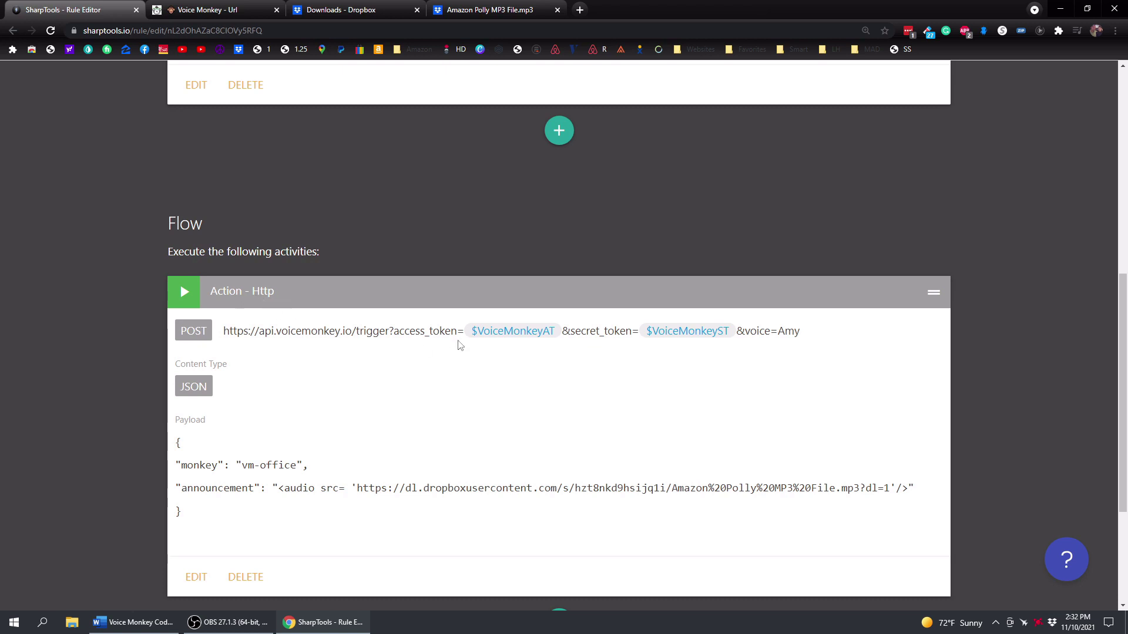
pyautogui.scroll(-3, 323, 271)
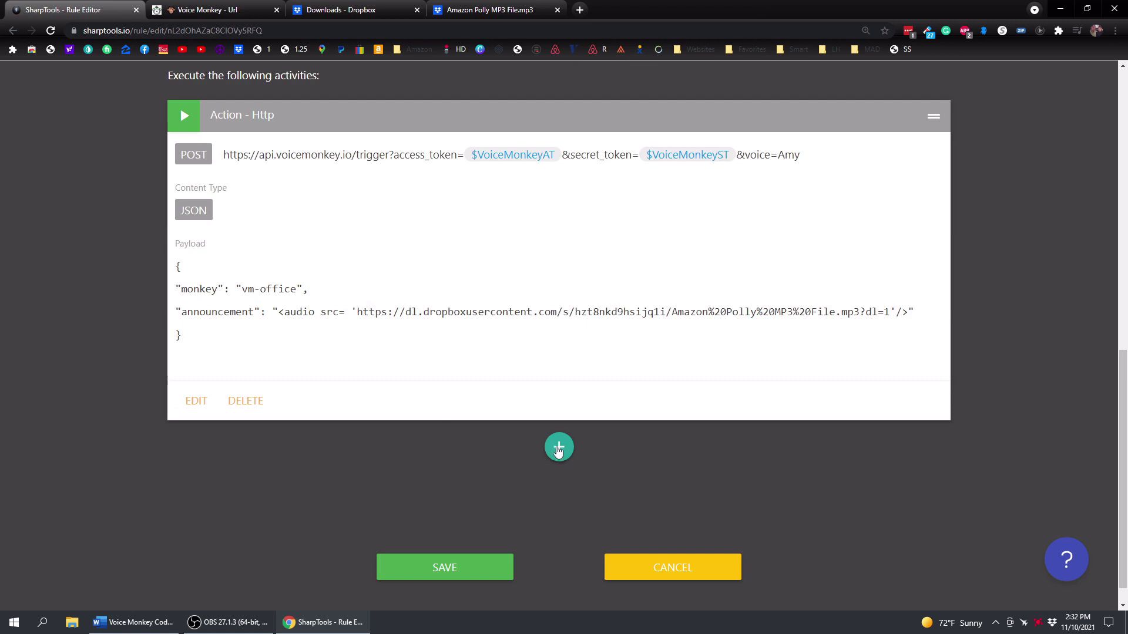
pyautogui.click(559, 449)
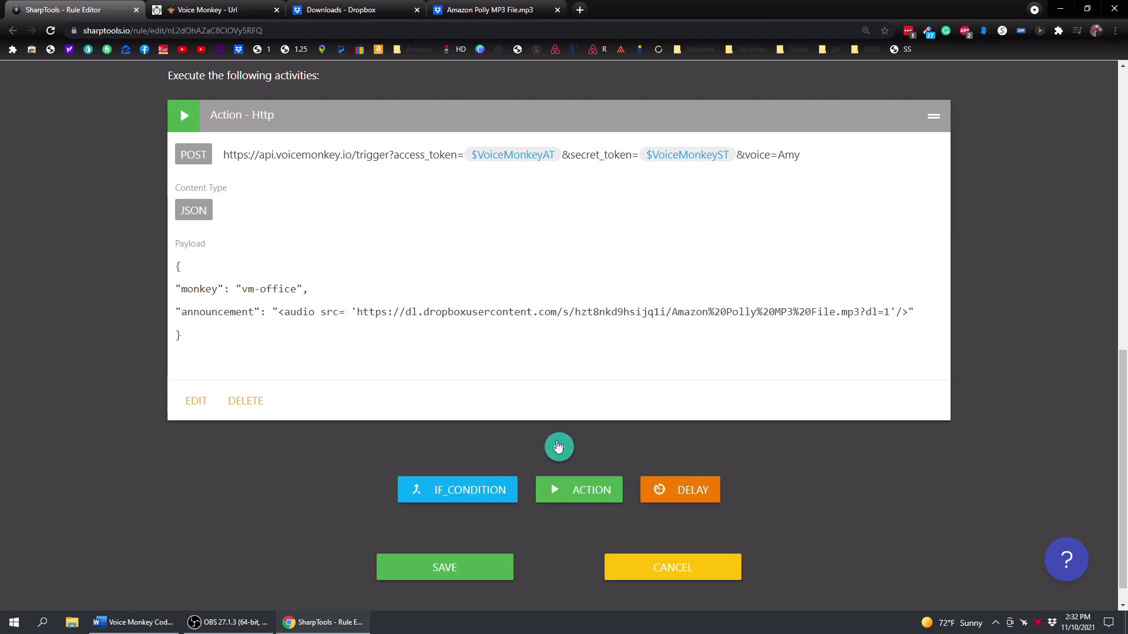
# Add a new HTTP action to the Test Rule flow with method POST
pyautogui.click(586, 492)
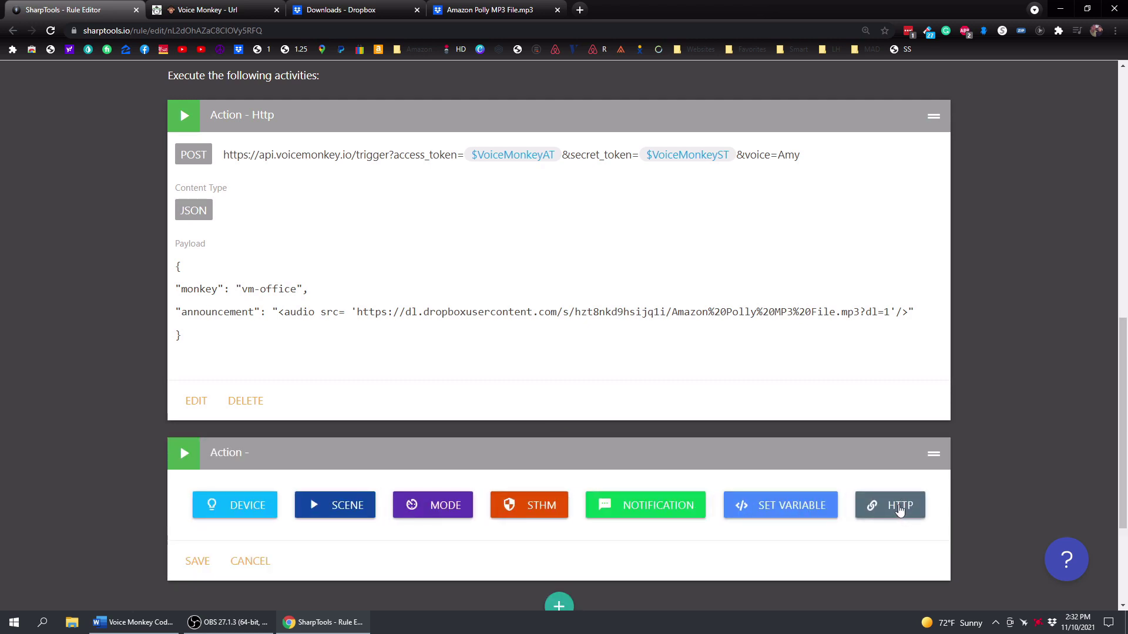
pyautogui.click(900, 511)
pyautogui.scroll(-1, 458, 562)
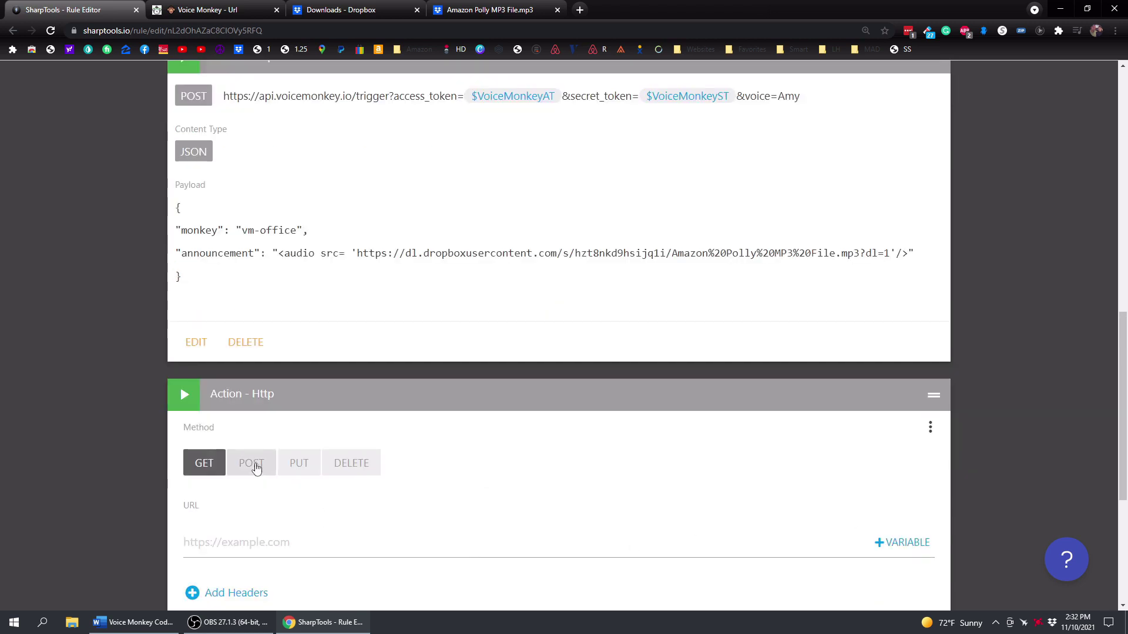
pyautogui.click(259, 470)
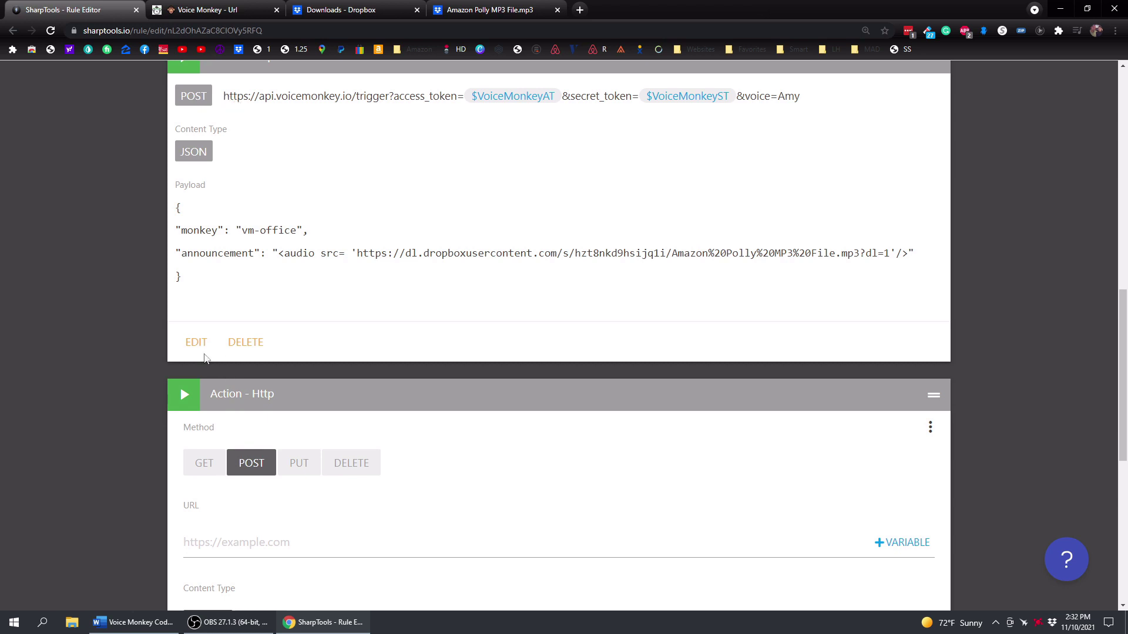
# Select the first HTTP action's Voice Monkey trigger URL to copy it
pyautogui.click(196, 343)
pyautogui.moveTo(184, 204); pyautogui.dragTo(808, 206)
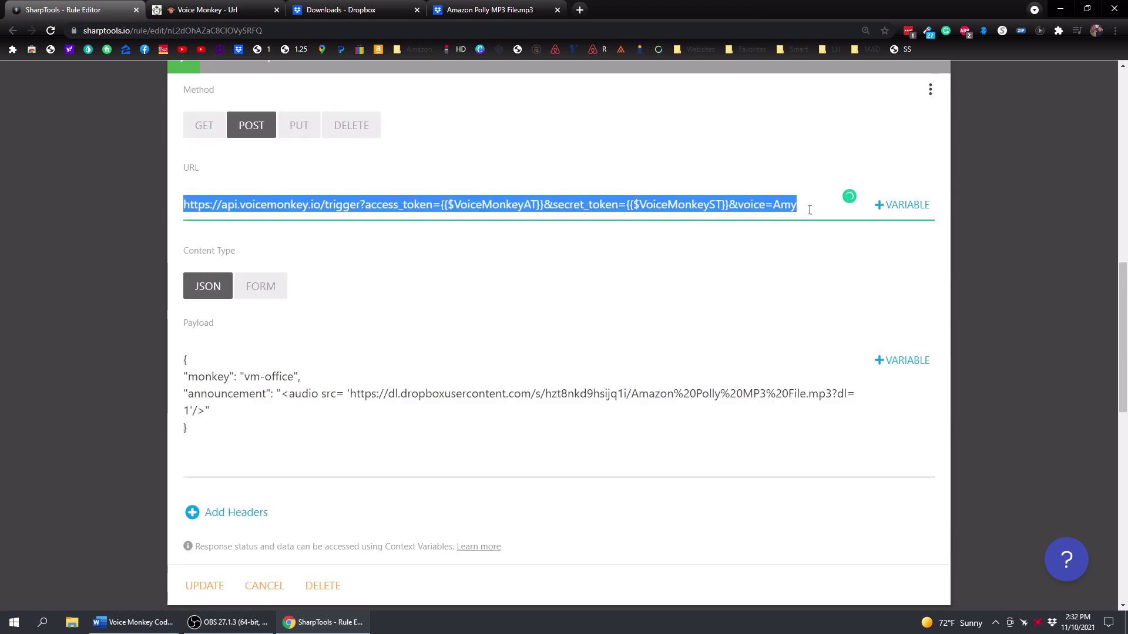
pyautogui.scroll(-5, 808, 213)
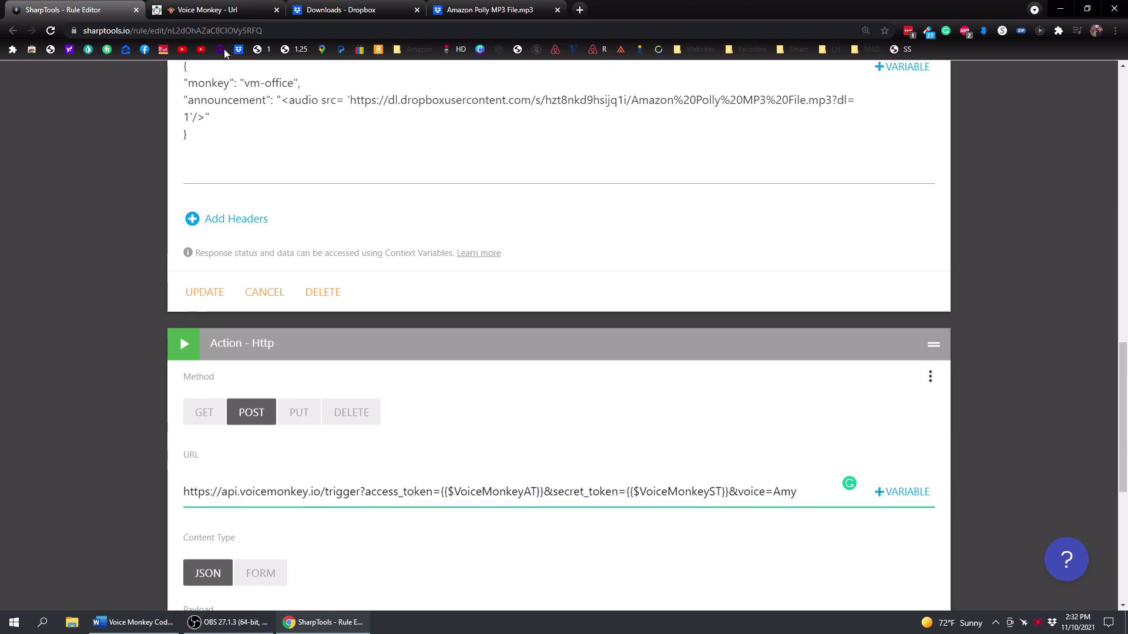
# Check the &monkey=vm-office portion of the Playground's generated API URL
pyautogui.click(231, 14)
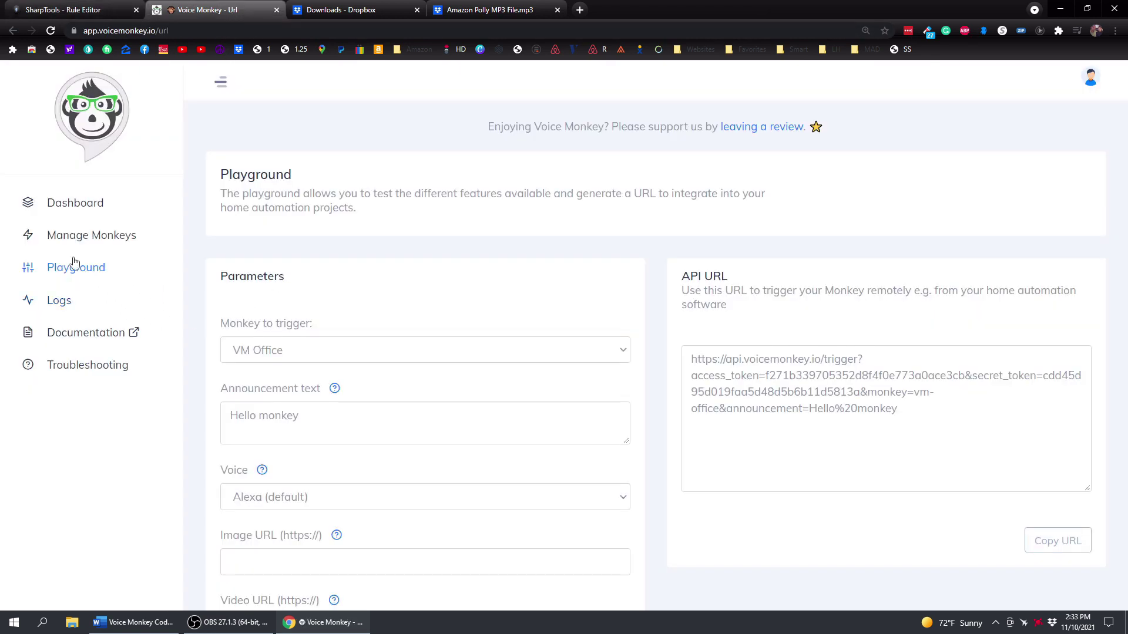
pyautogui.click(548, 412)
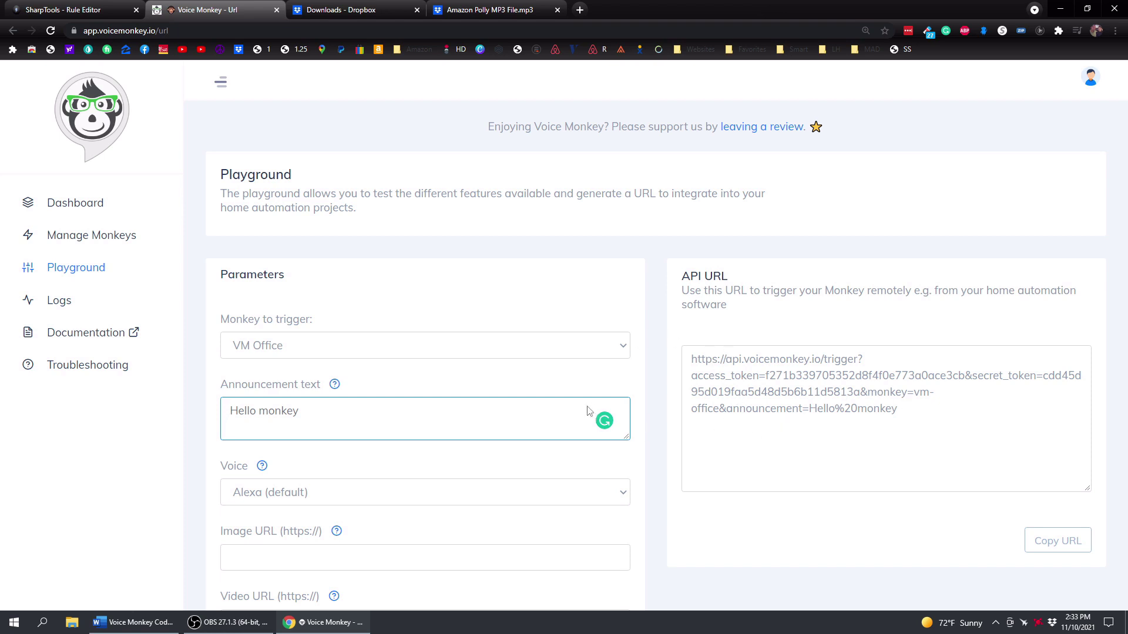
pyautogui.scroll(-3, 454, 383)
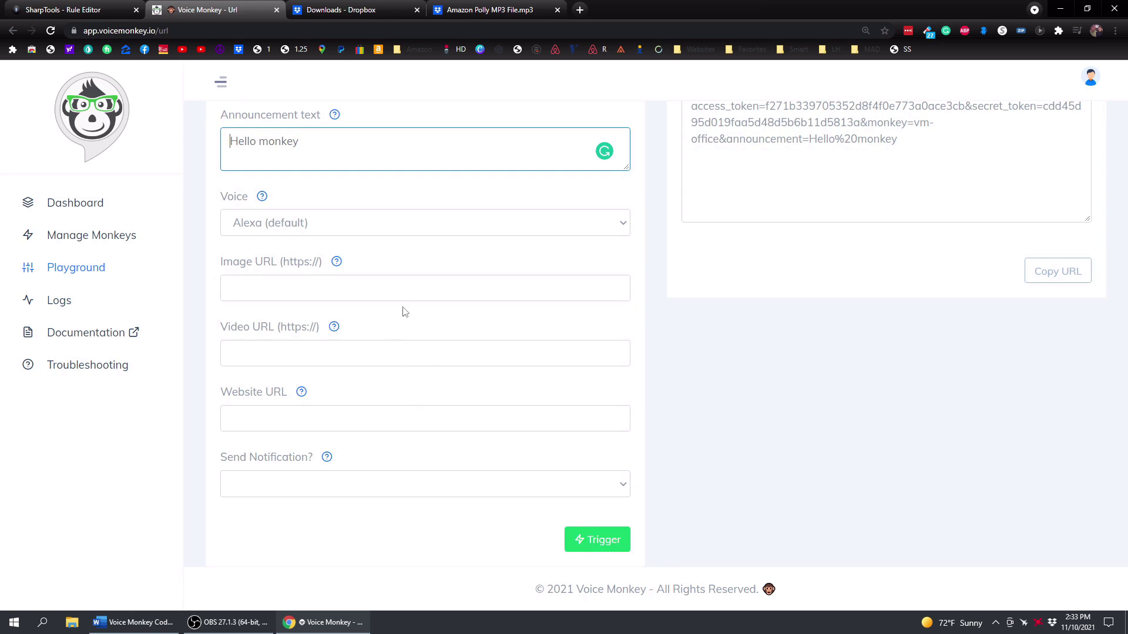
pyautogui.scroll(4, 776, 383)
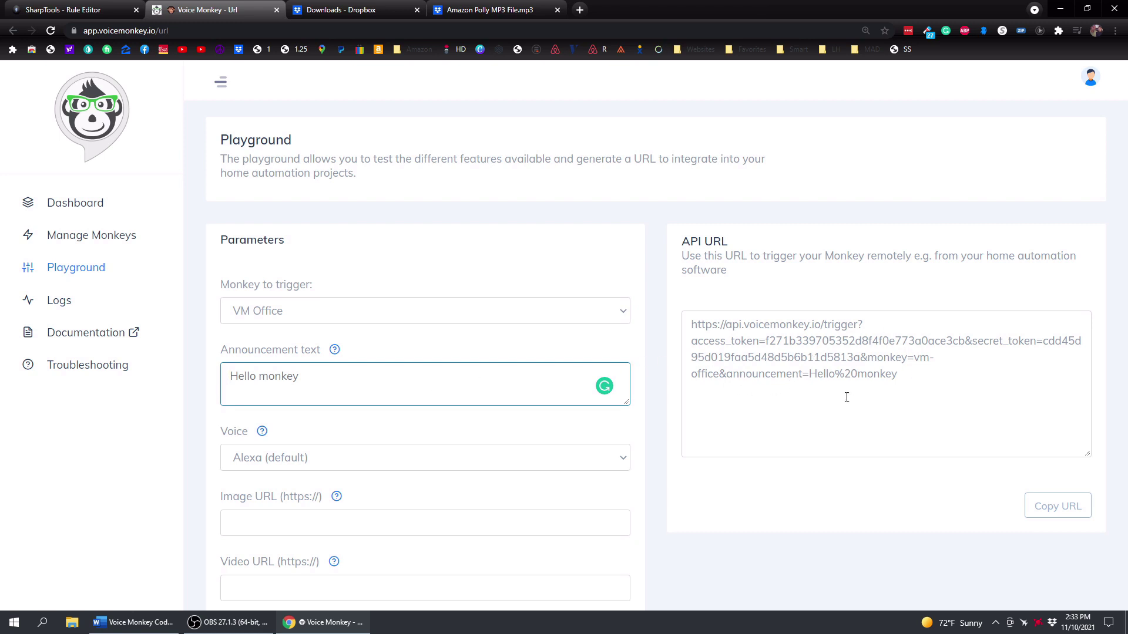
pyautogui.moveTo(691, 320); pyautogui.dragTo(967, 353)
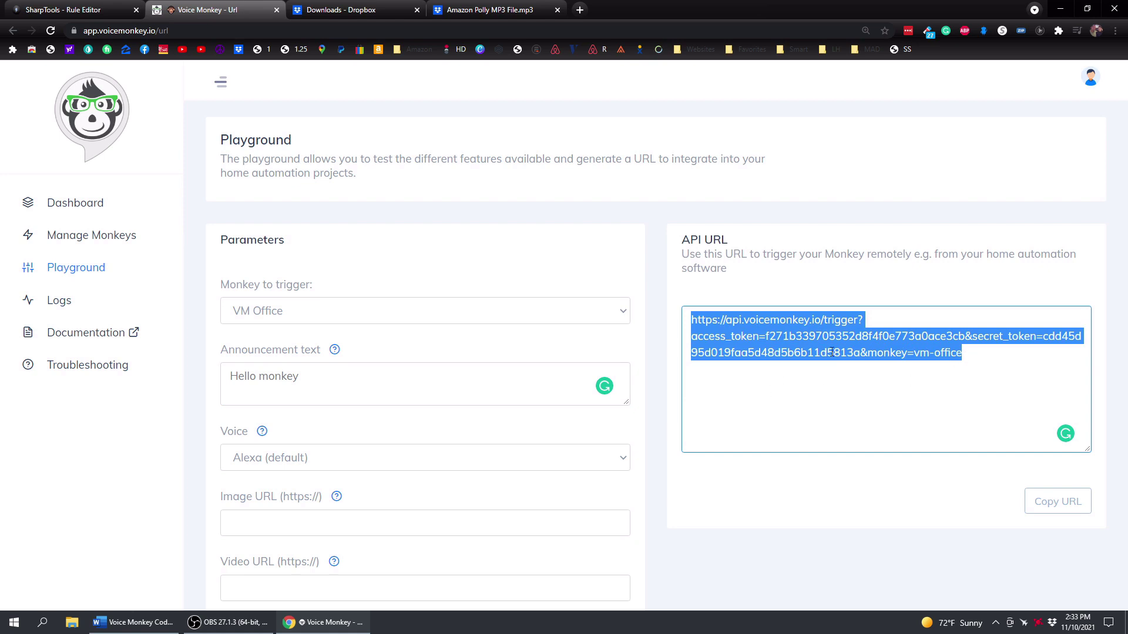
pyautogui.click(863, 354)
pyautogui.moveTo(861, 353); pyautogui.dragTo(962, 357)
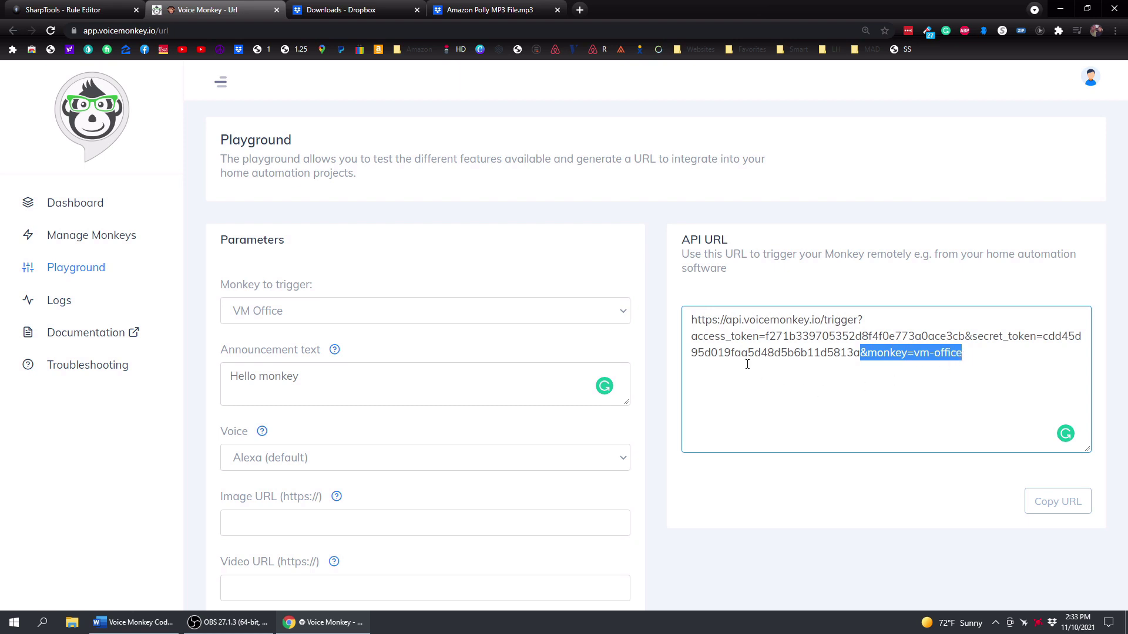
pyautogui.click(90, 12)
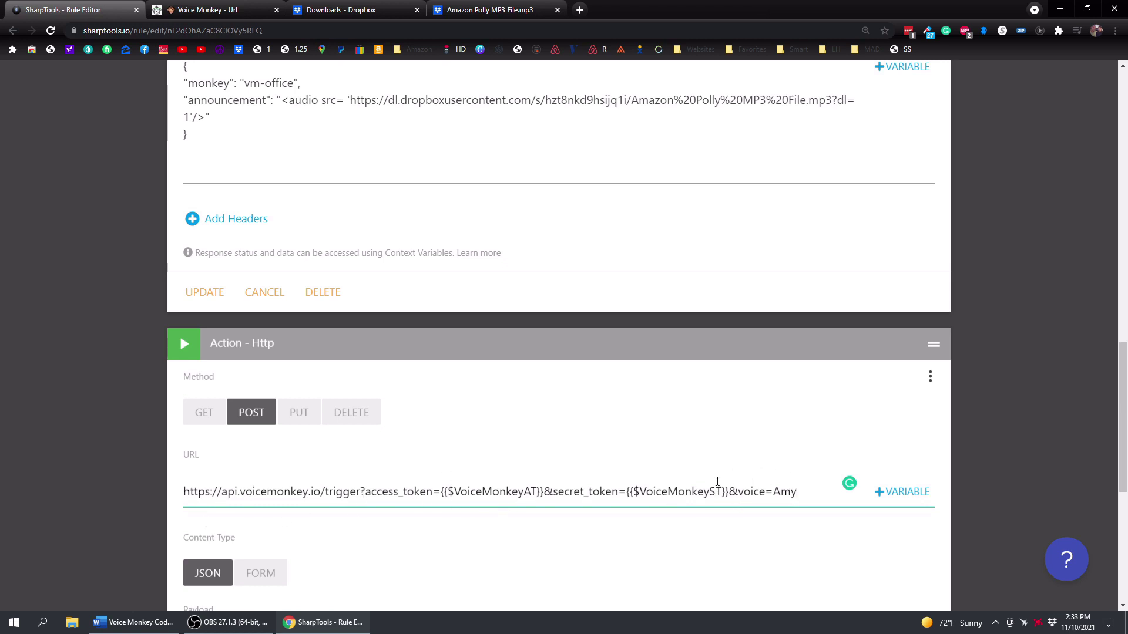
# Select the first HTTP action's JSON payload for copying
pyautogui.scroll(-3, 343, 386)
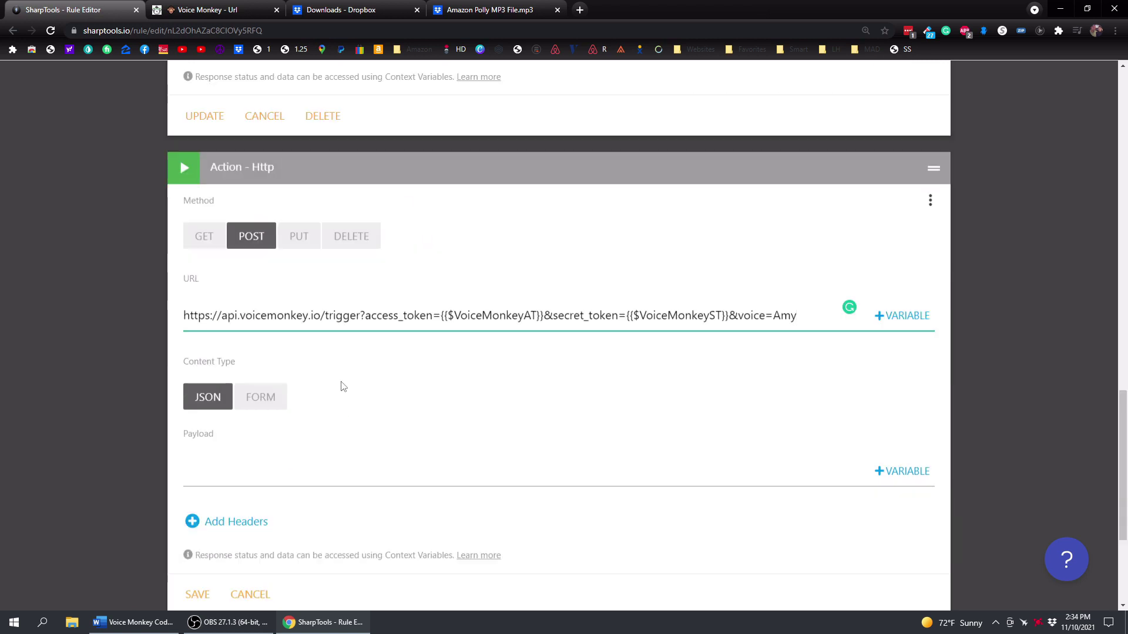
pyautogui.scroll(-2, 343, 386)
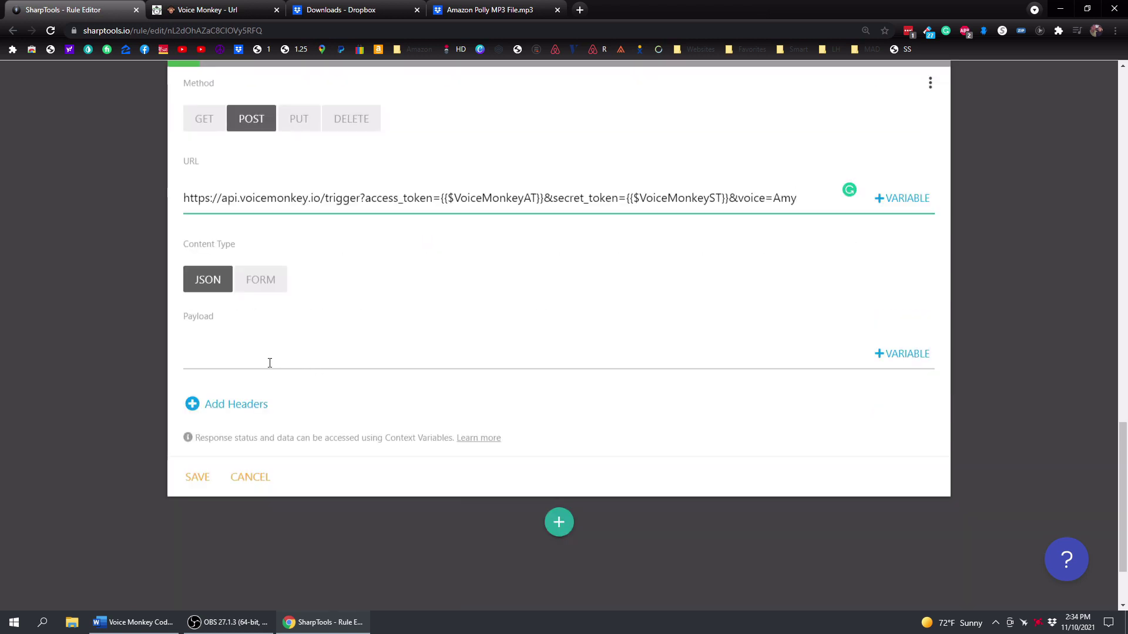
pyautogui.scroll(1, 281, 368)
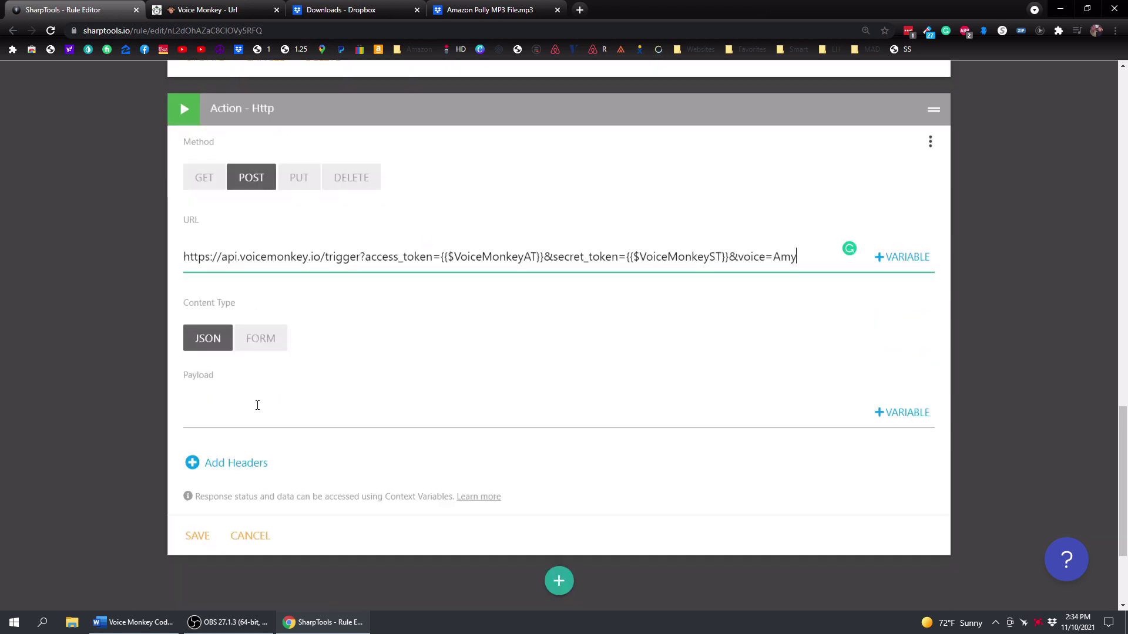
pyautogui.scroll(7, 257, 405)
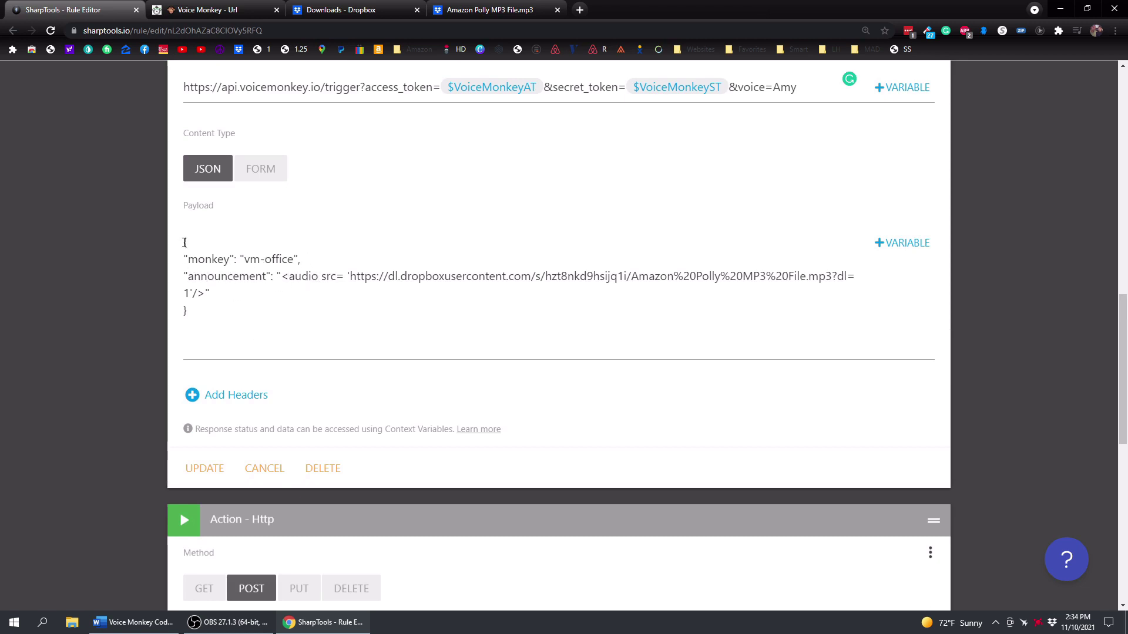
pyautogui.moveTo(183, 241); pyautogui.dragTo(223, 302)
pyautogui.hotkey('ctrl', 'c')
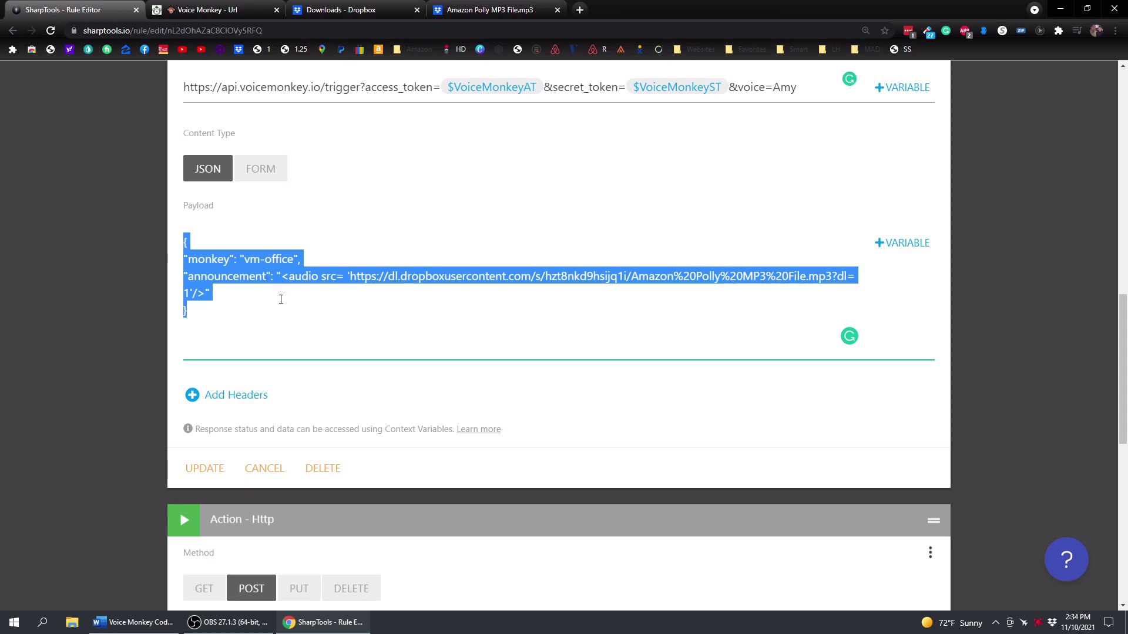
# Paste the payload into the second action, fix the space after src=, and save it
pyautogui.scroll(-7, 271, 411)
pyautogui.click(212, 414)
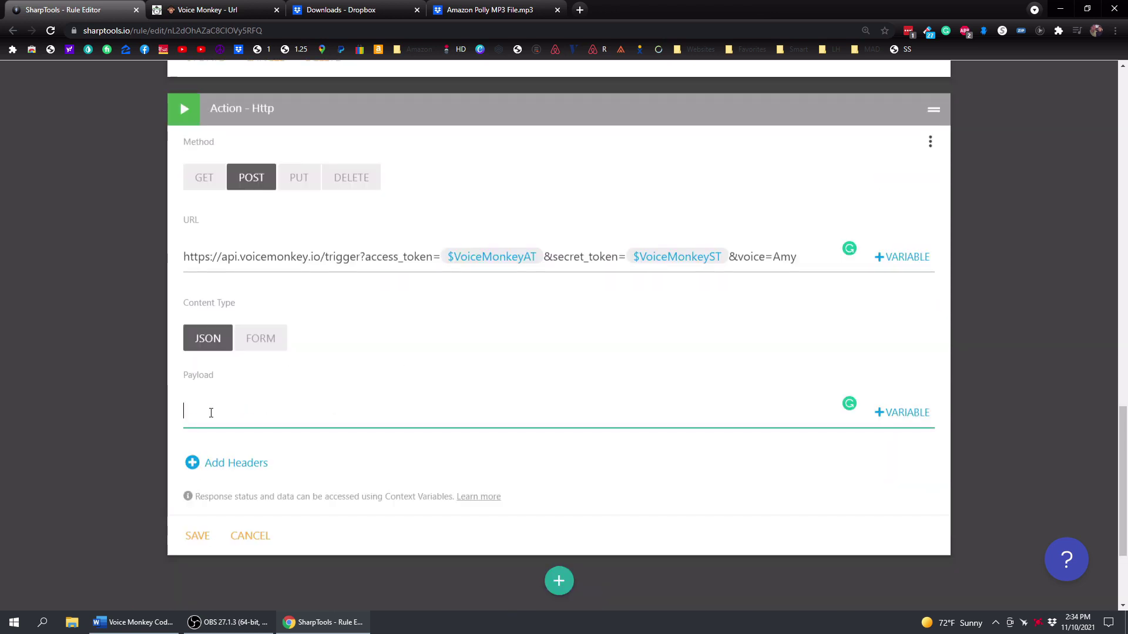
pyautogui.hotkey('ctrl', 'v')
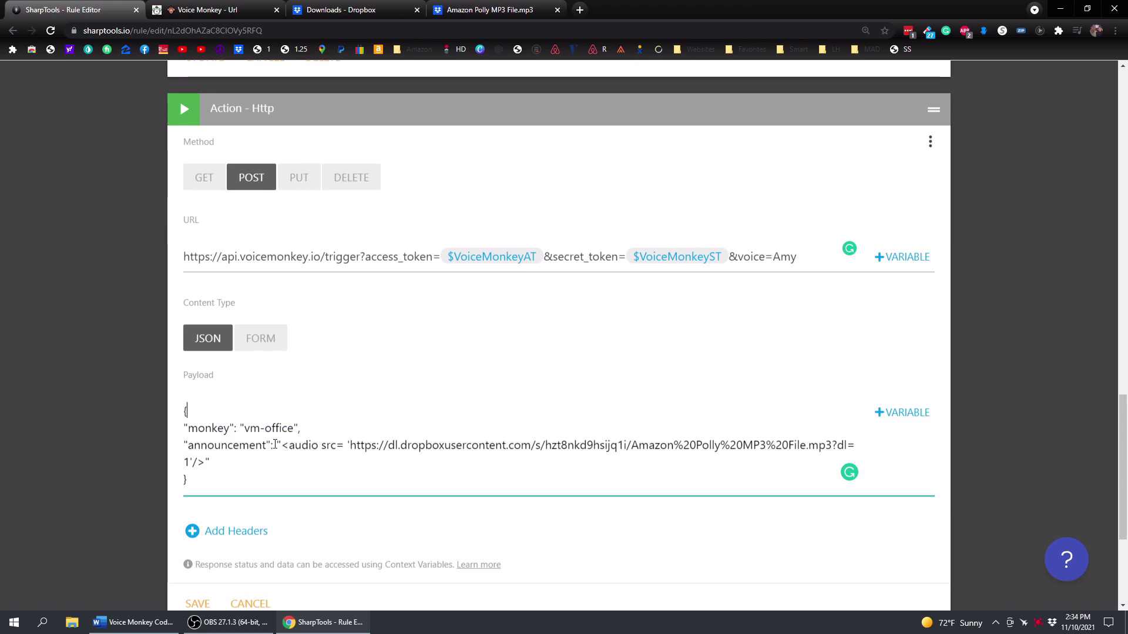
pyautogui.click(346, 445)
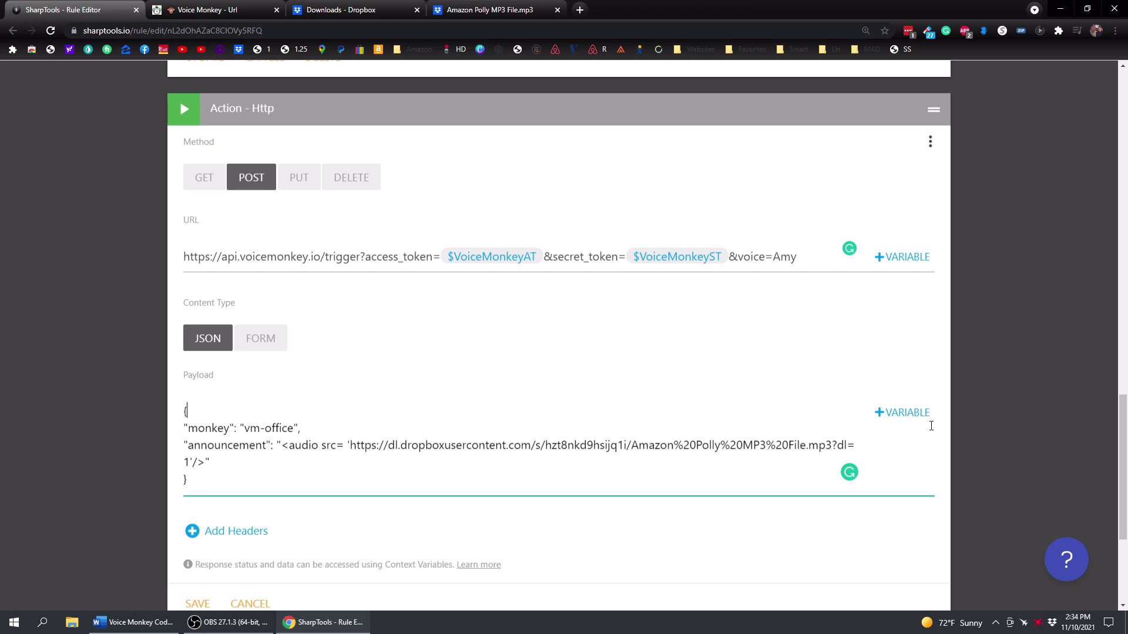
pyautogui.scroll(-2, 661, 439)
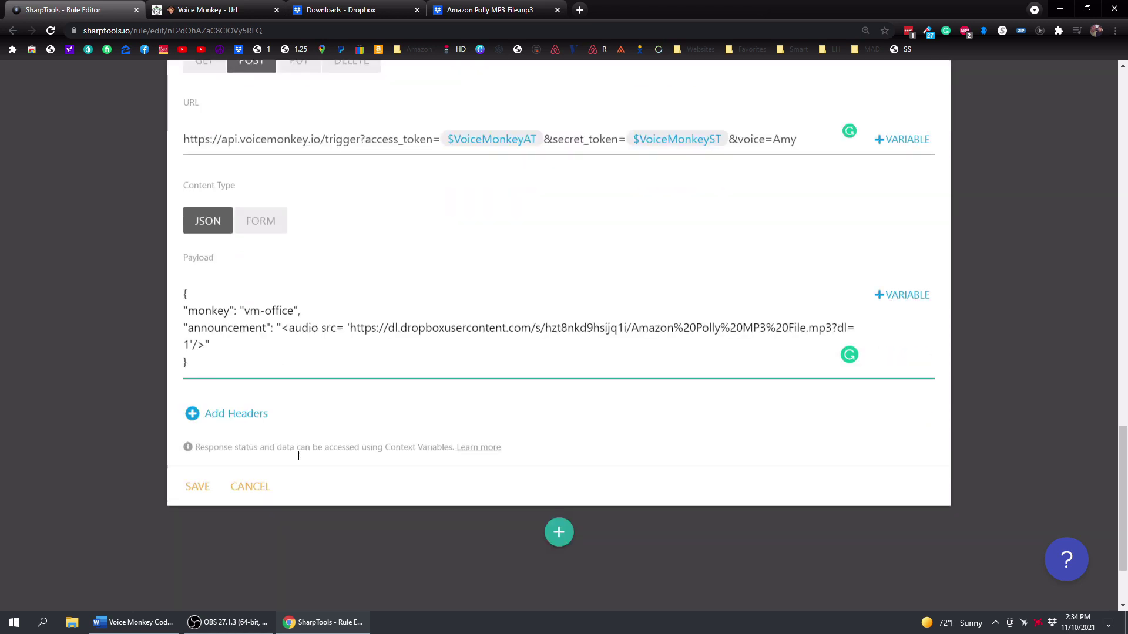
pyautogui.click(203, 488)
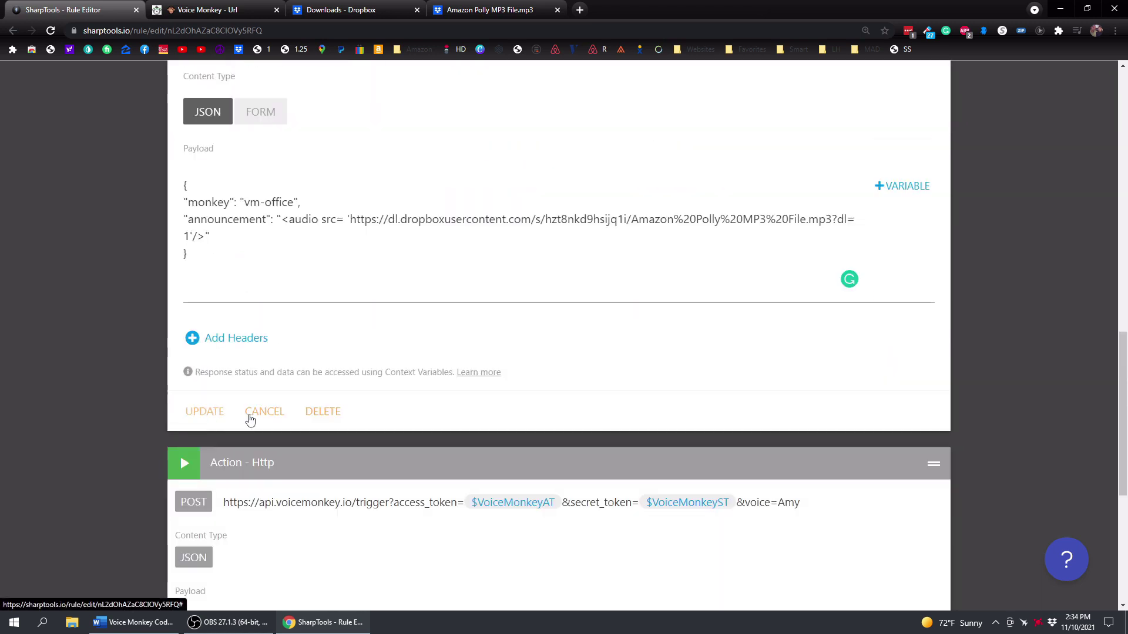
# Update the first HTTP action, check both POST actions, and save the Test Rule
pyautogui.click(211, 413)
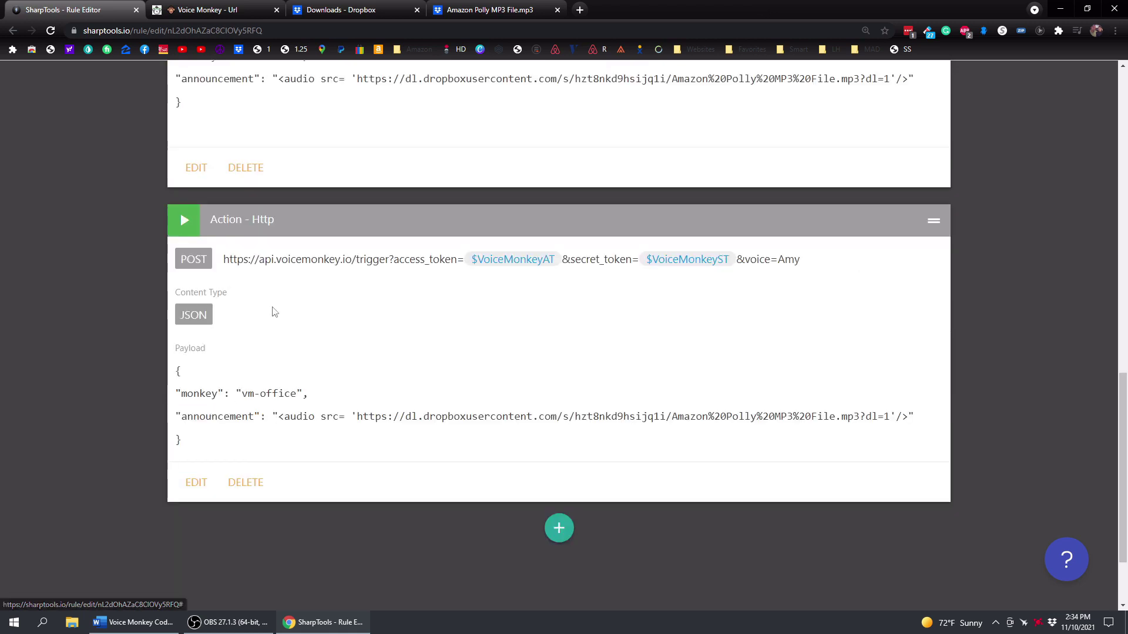
pyautogui.scroll(3, 276, 306)
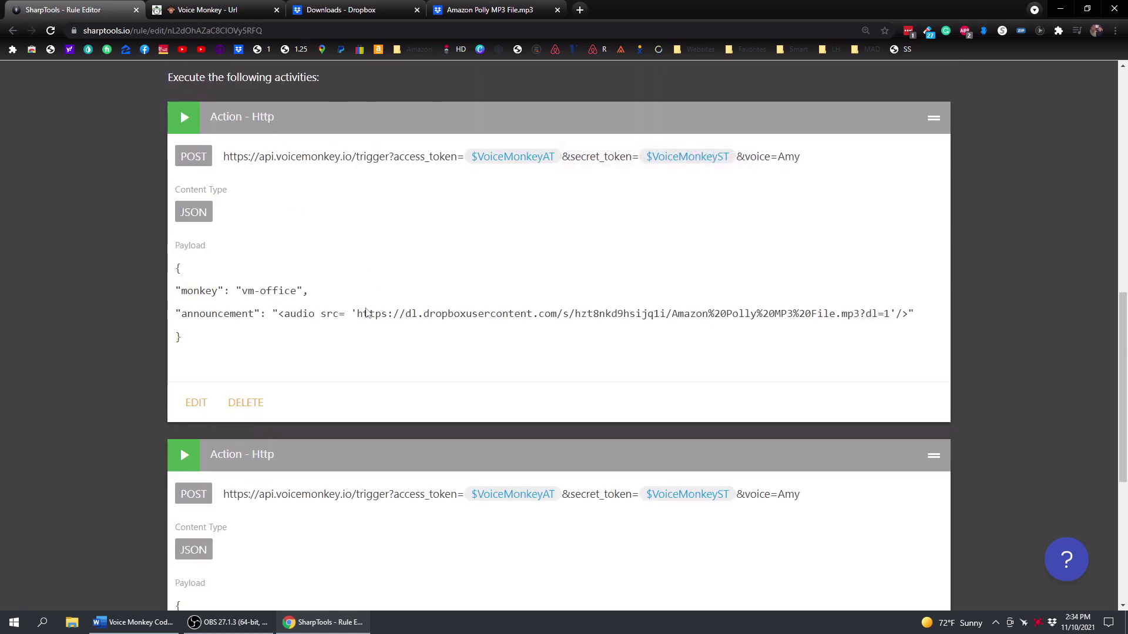
pyautogui.scroll(-6, 346, 311)
pyautogui.scroll(3, 354, 321)
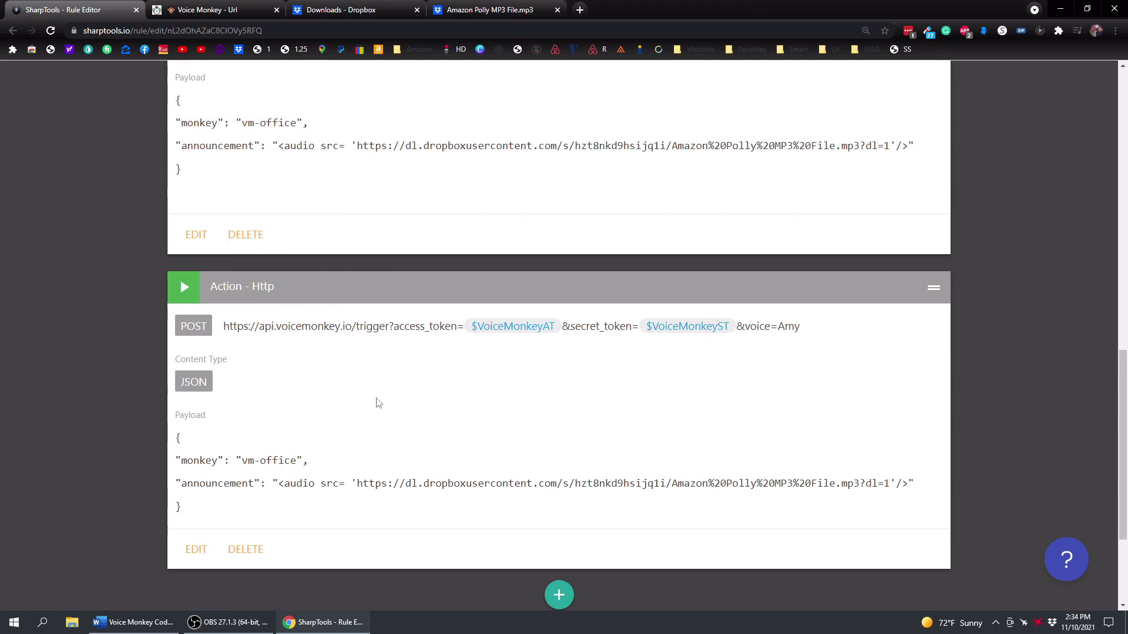
pyautogui.scroll(-3, 378, 398)
pyautogui.click(470, 540)
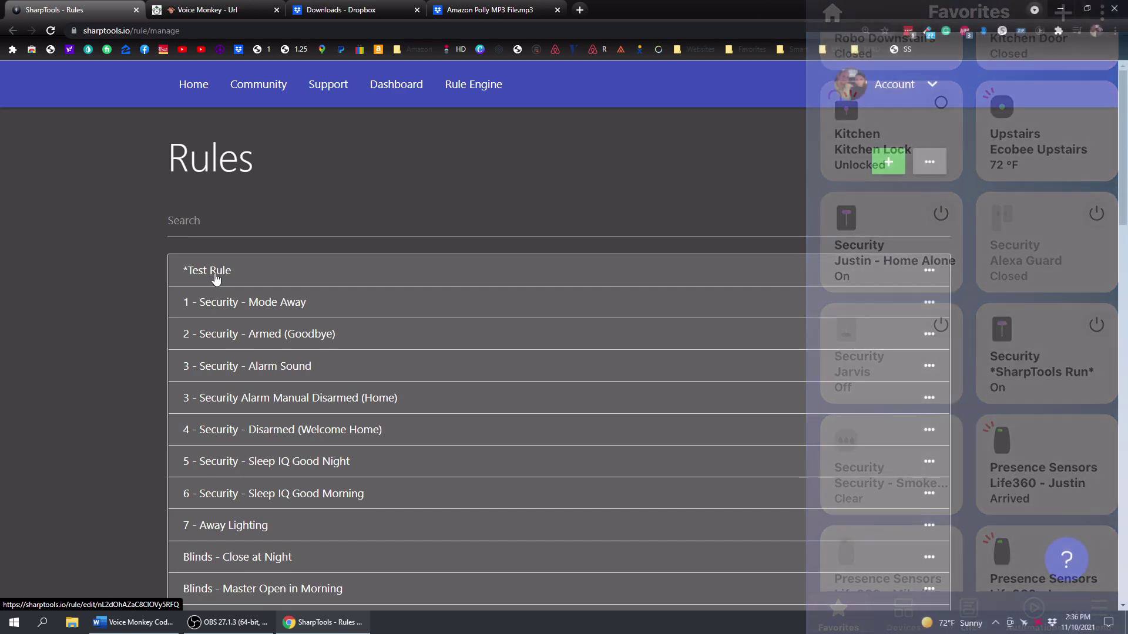
# Open *Test Rule and review its two SharpTools Run triggers and the vm-office HTTP POST action
pyautogui.click(216, 273)
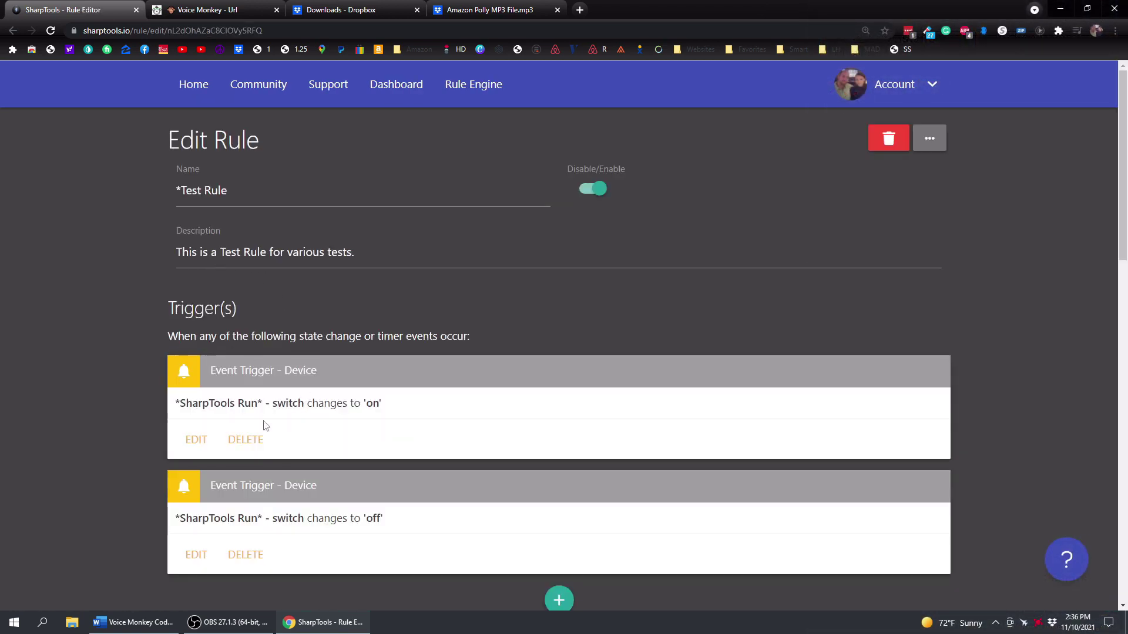
pyautogui.scroll(-5, 264, 398)
pyautogui.scroll(4, 332, 264)
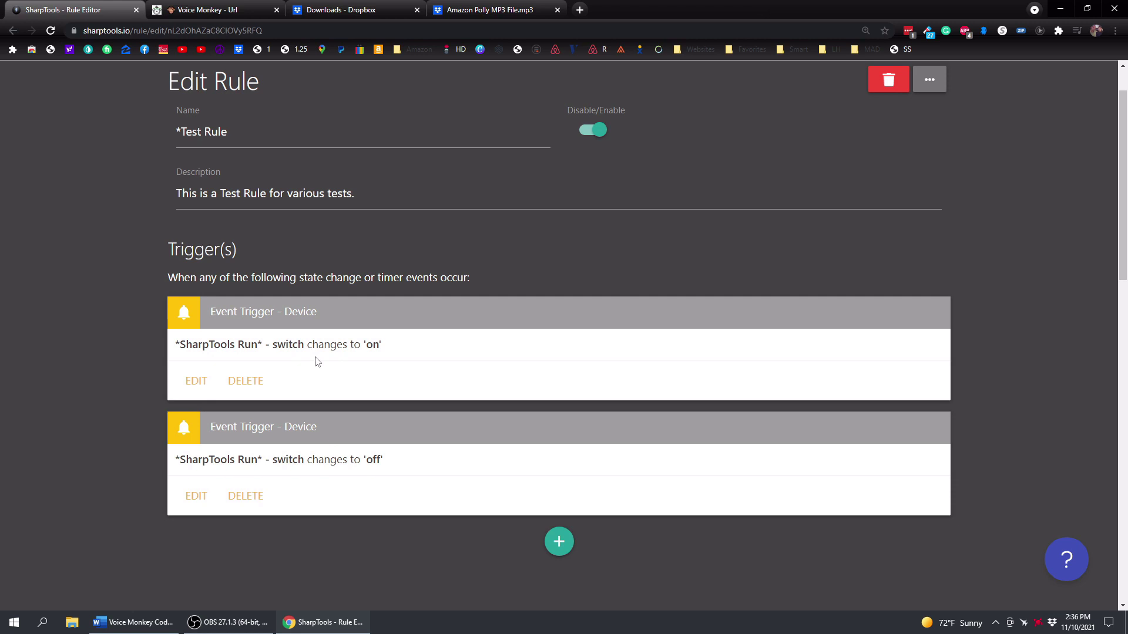
pyautogui.scroll(-15, 317, 362)
pyautogui.scroll(16, 284, 440)
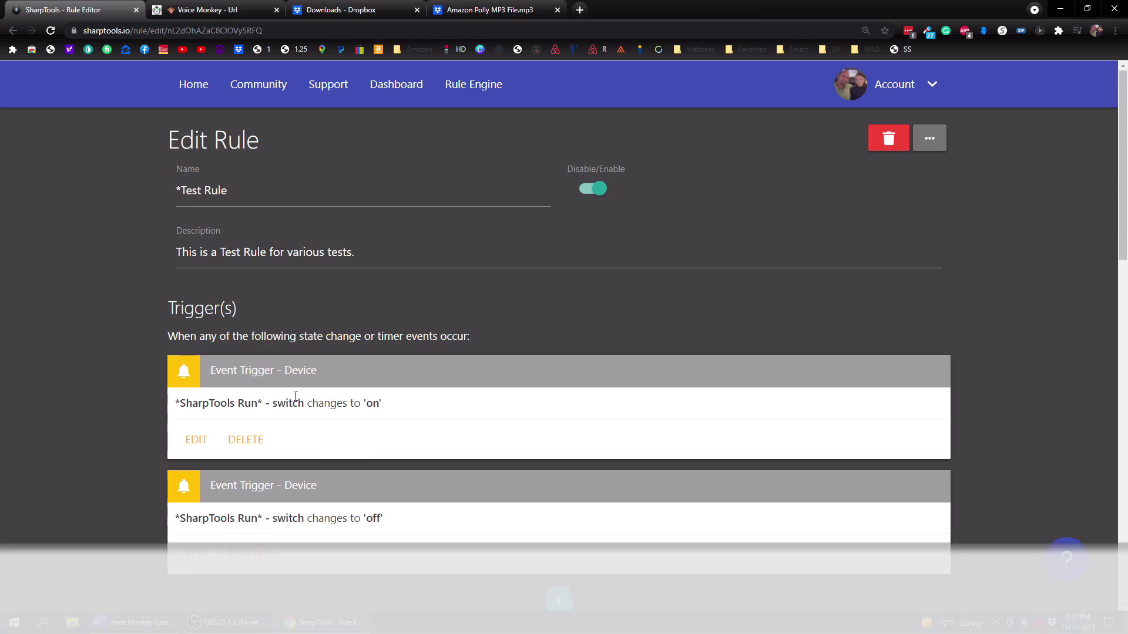
pyautogui.scroll(-2, 296, 397)
pyautogui.scroll(1, 296, 395)
pyautogui.scroll(1, 295, 392)
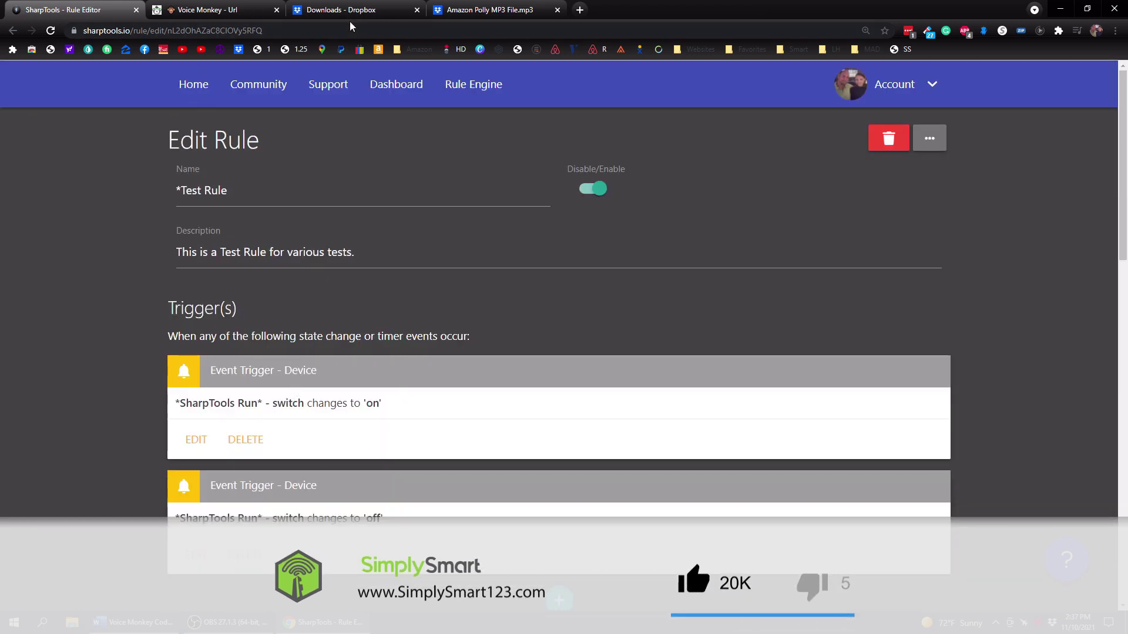
pyautogui.scroll(-13, 307, 328)
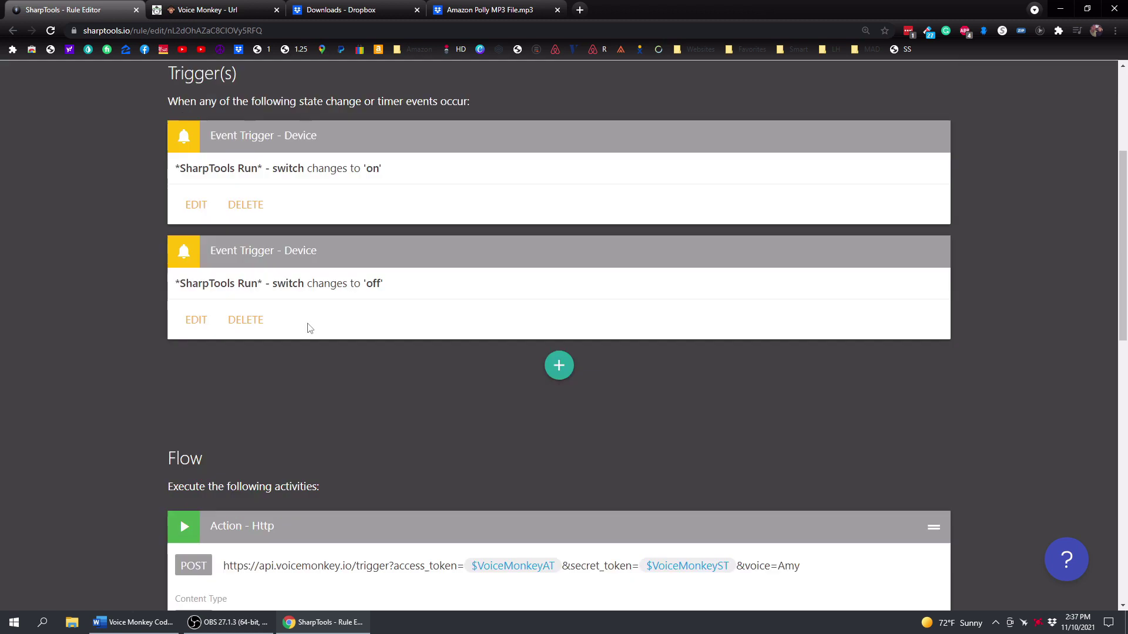
pyautogui.scroll(2, 323, 371)
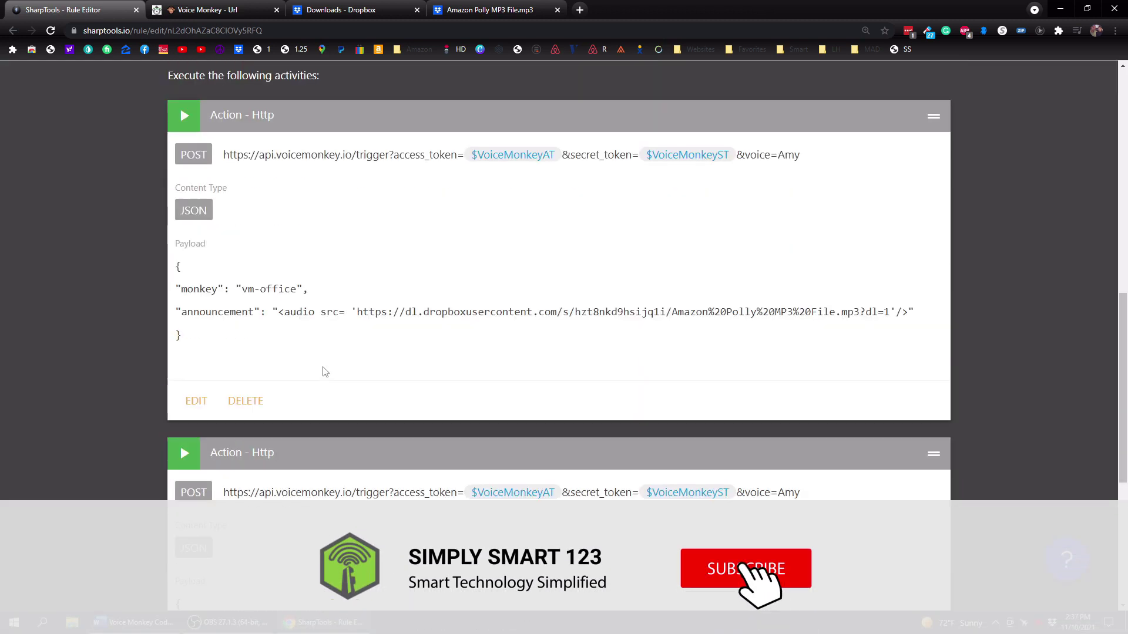